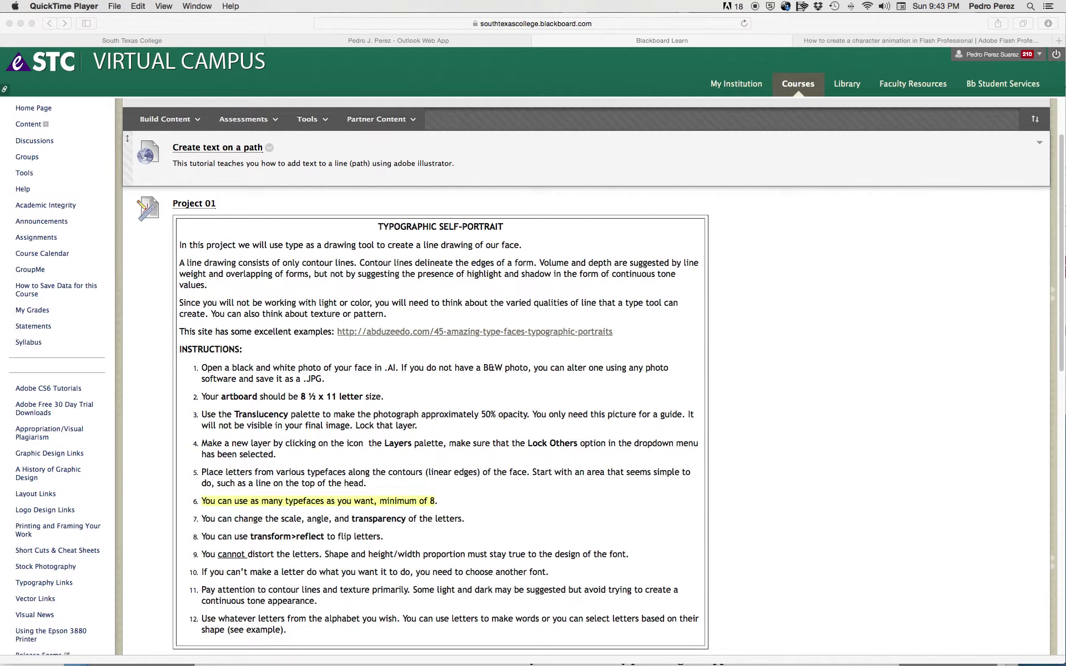
Switch to Adobe Illustrator CS6 and move its floating Tools panel clear of the assignment instructions
mouse_move(778, 659)
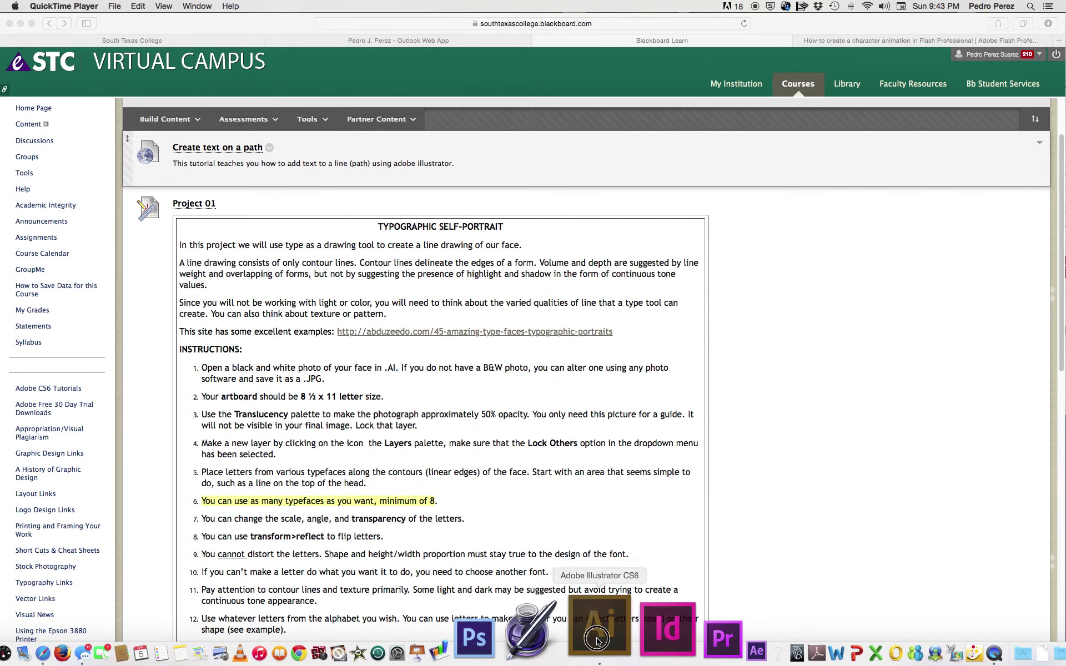
click(599, 641)
drag(549, 281, 785, 220)
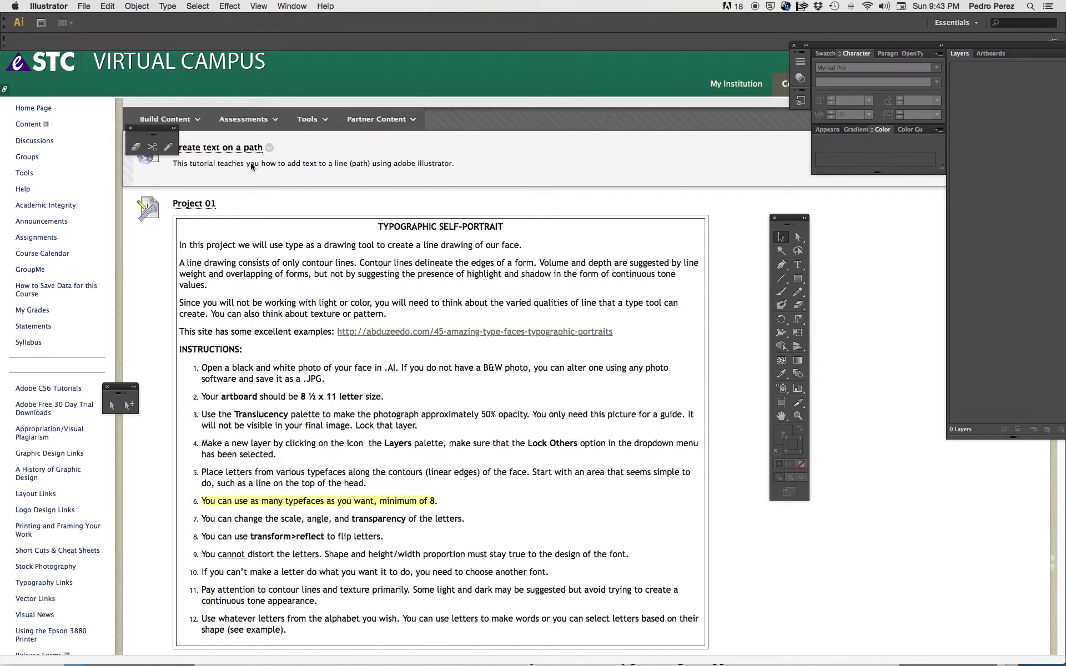
Create a new Letter-size document with RGB color mode and Medium (150 ppi) raster effects
click(85, 6)
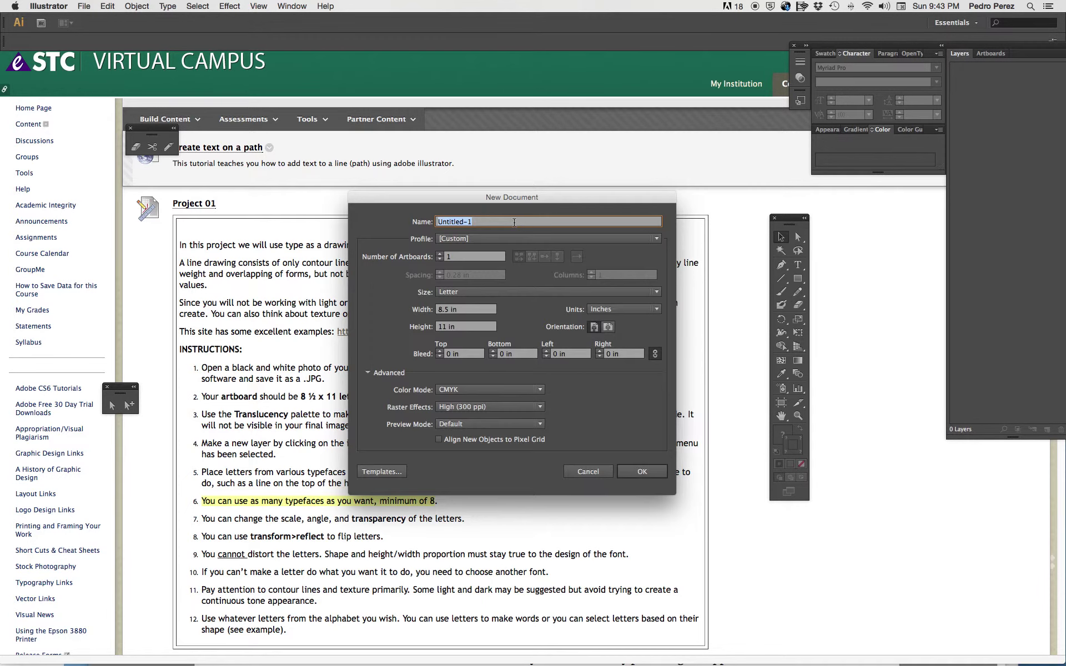
drag(541, 198, 763, 269)
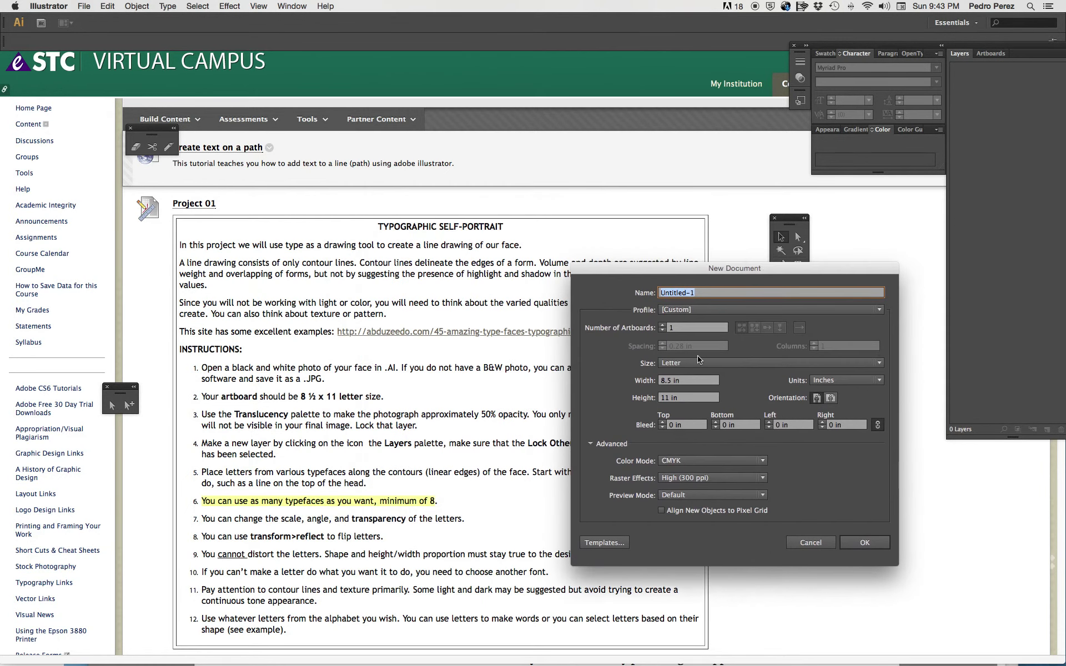
click(679, 362)
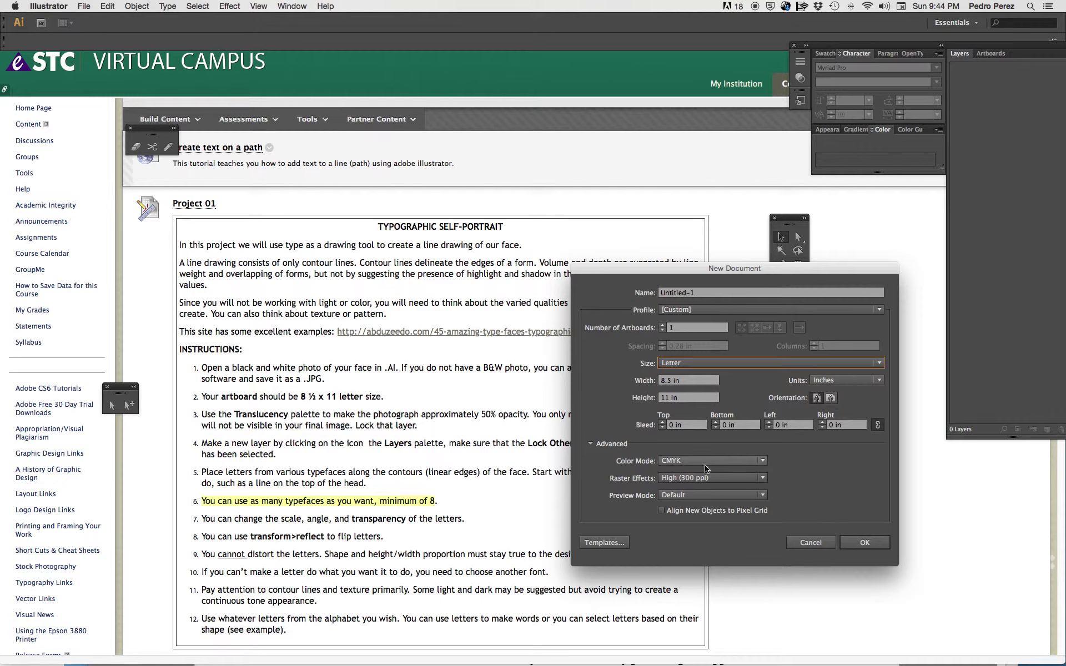
click(764, 462)
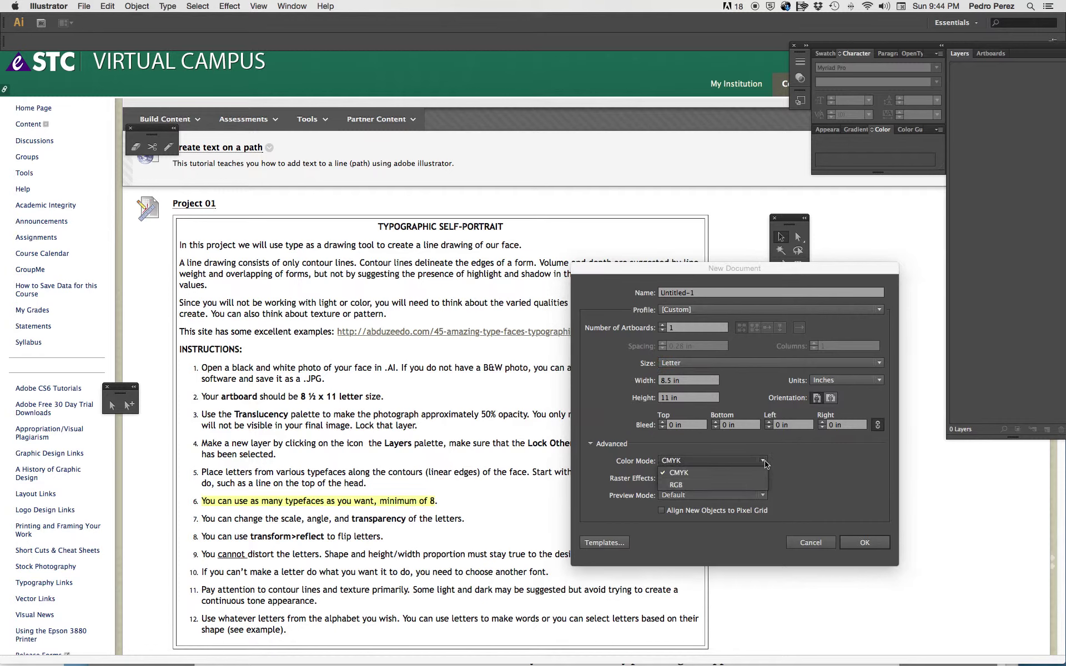
click(742, 484)
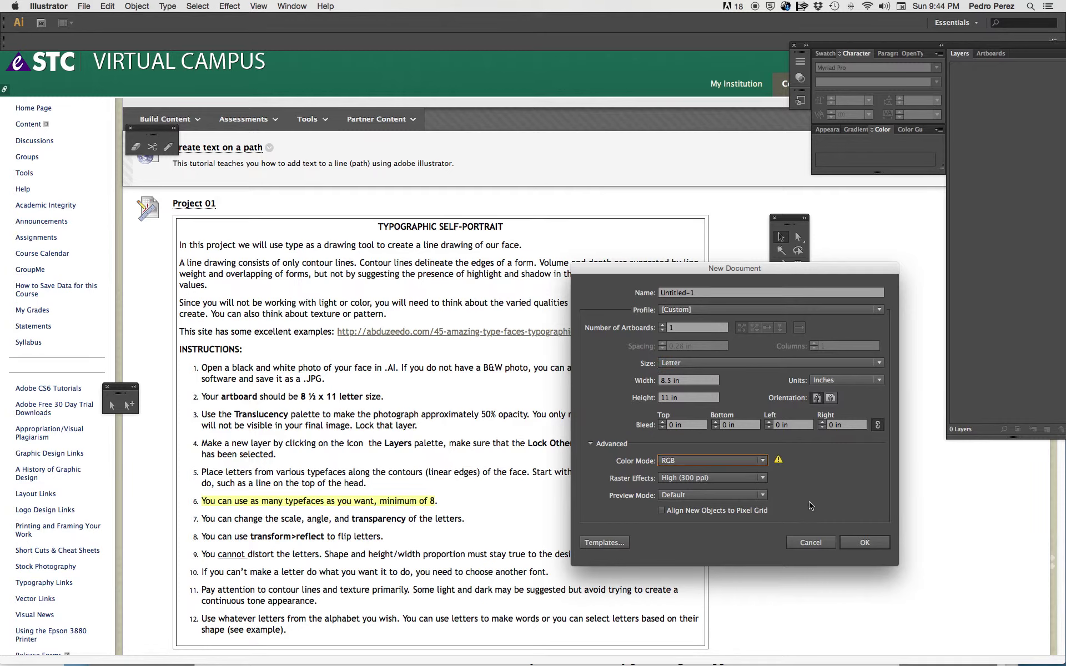
click(764, 480)
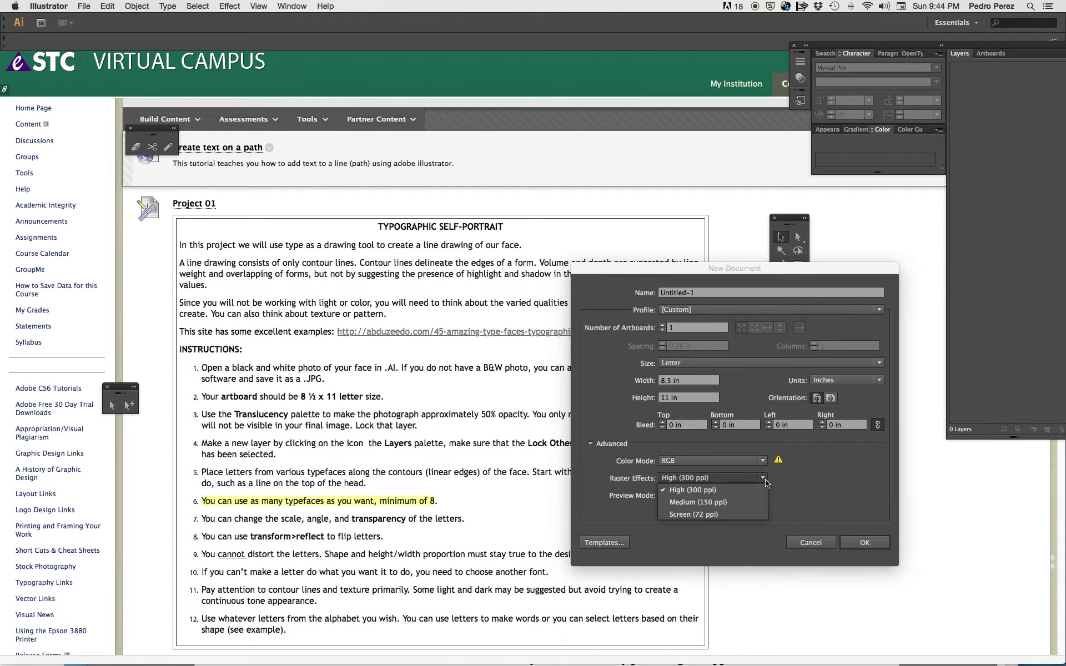
click(730, 503)
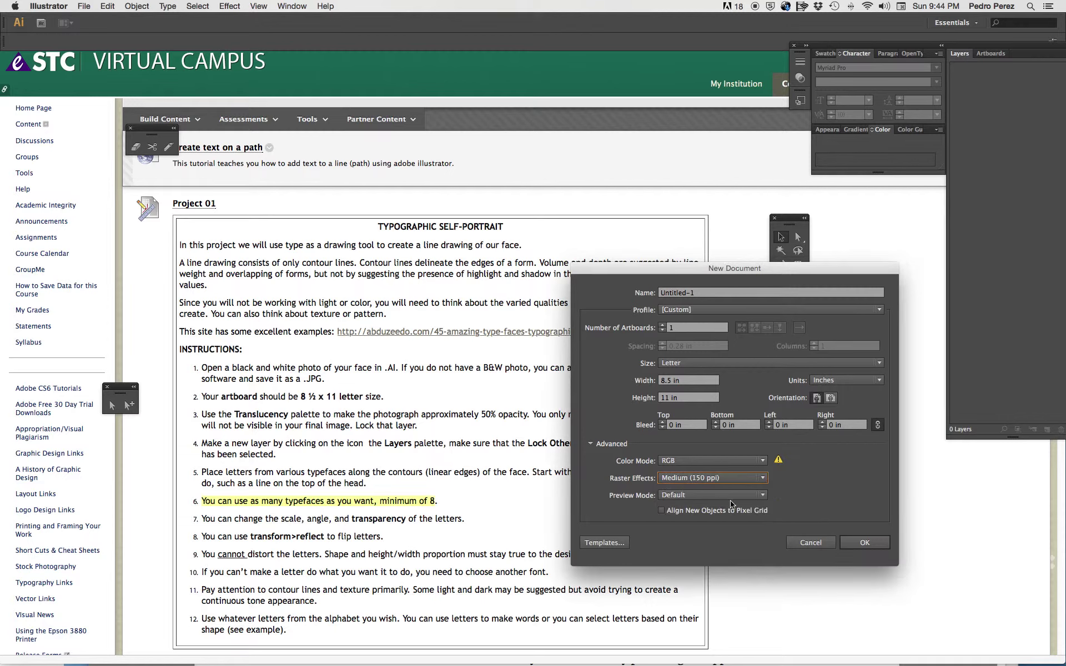
click(865, 545)
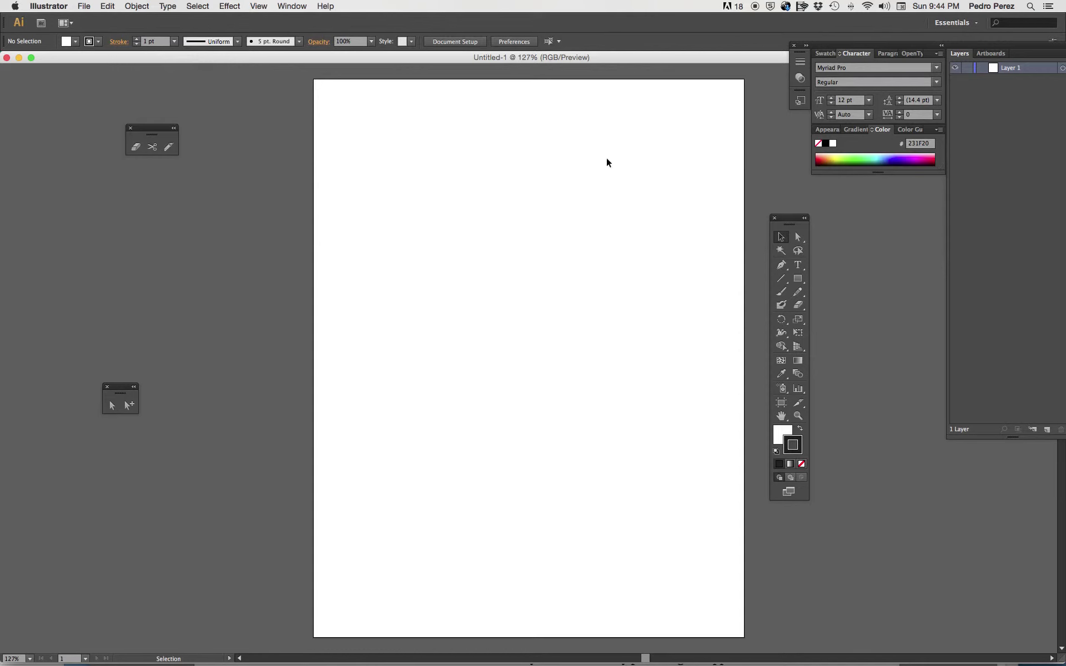
Place the Tools panel beside the artboard's left edge and close the two small torn-off tool groups
mouse_move(793, 221)
mouse_down()
mouse_move(376, 176)
mouse_move(169, 178)
mouse_up()
click(131, 127)
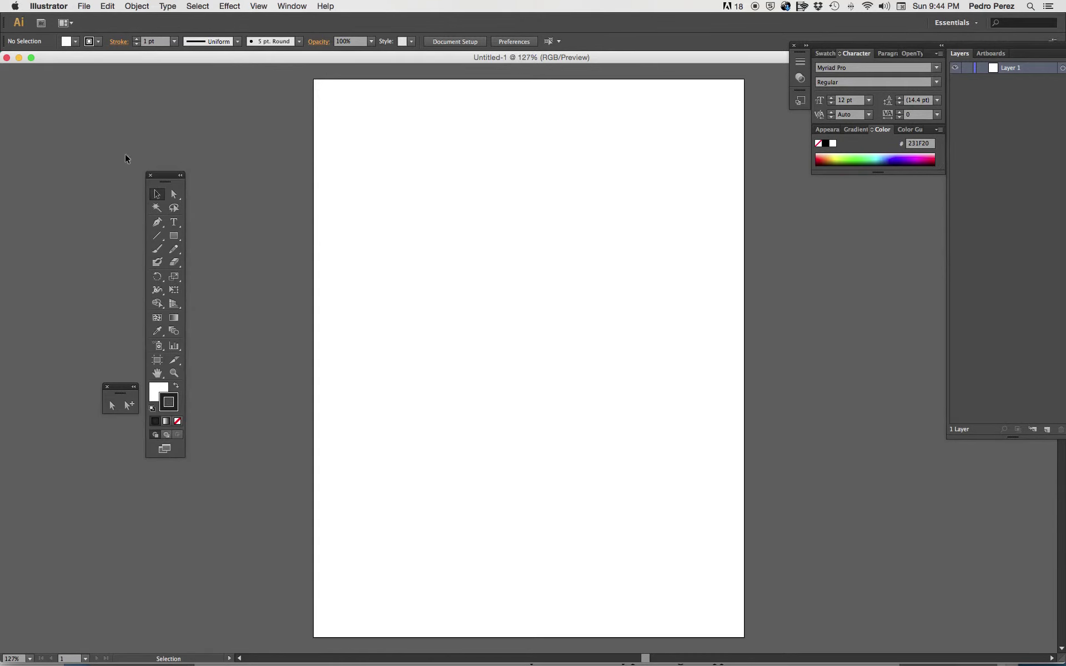
click(108, 388)
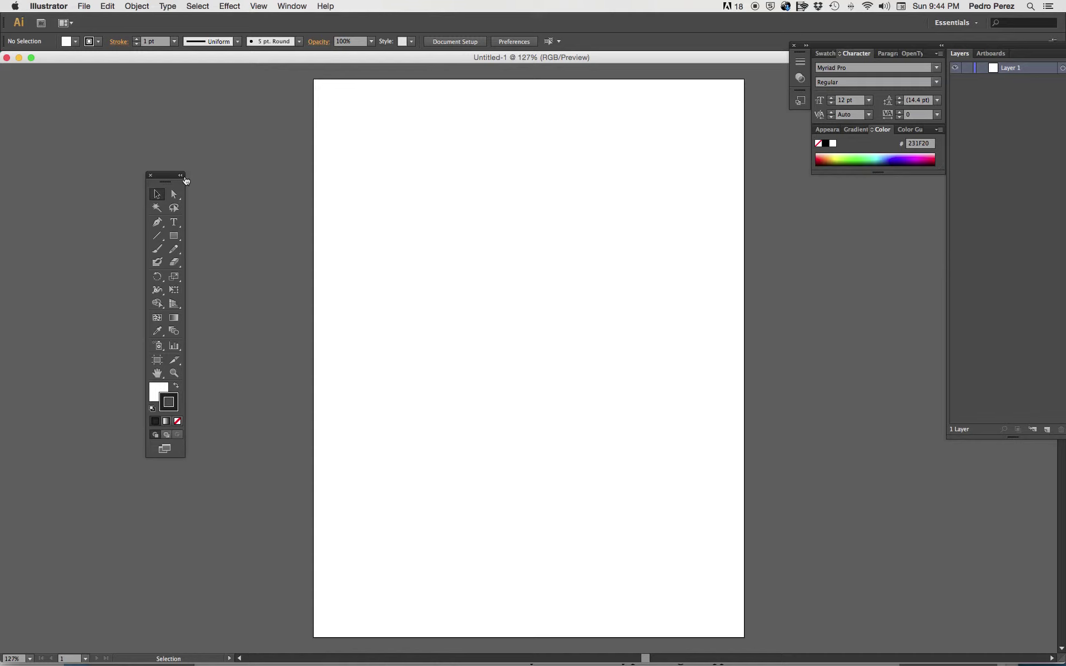
drag(169, 176, 178, 133)
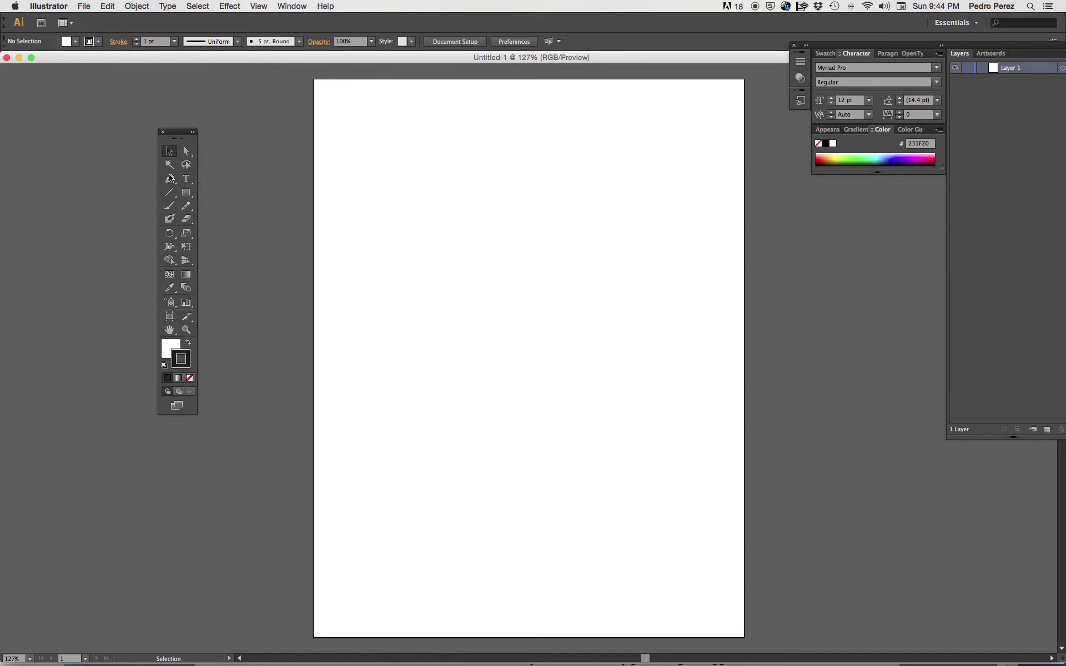
Try a dark red 7F1111 fill and restore the default fill and stroke colors
double_click(170, 347)
click(269, 350)
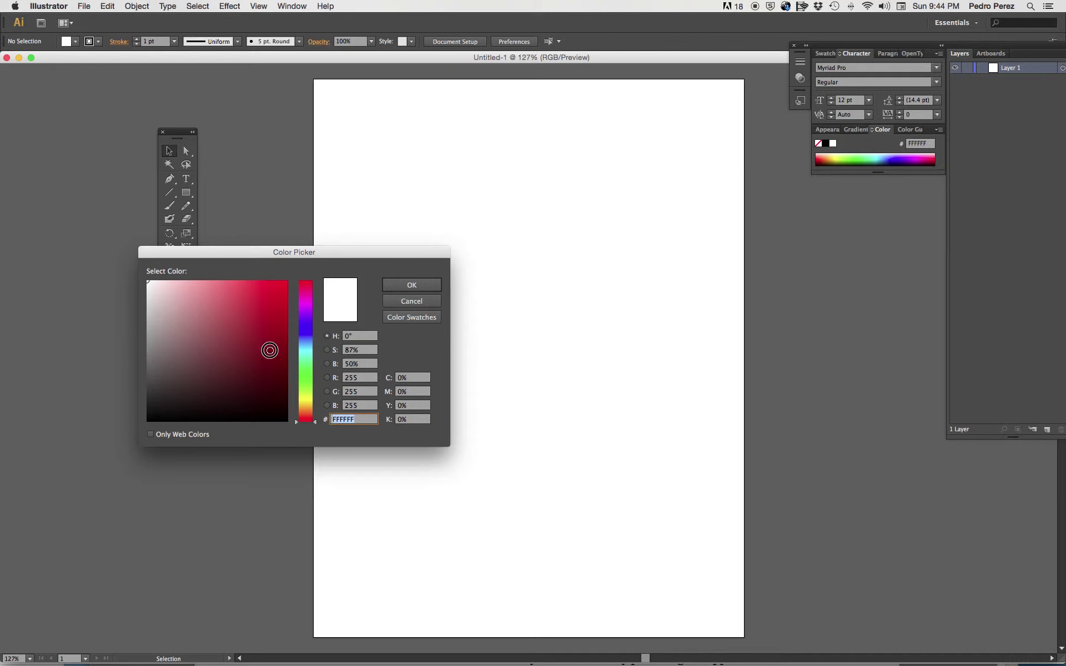
click(414, 286)
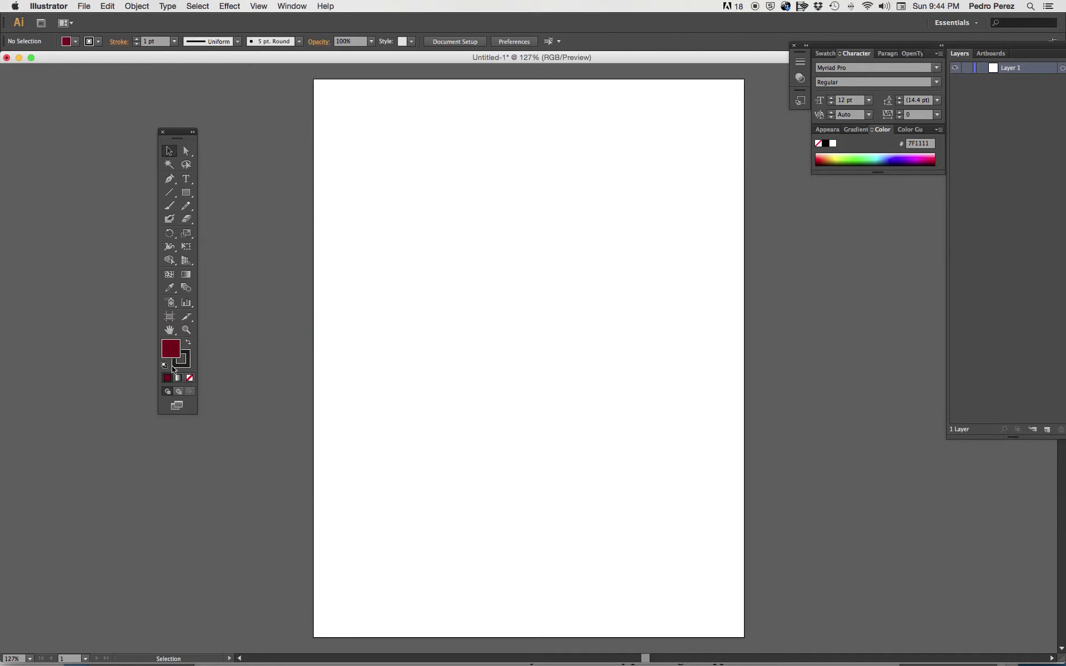
double_click(184, 361)
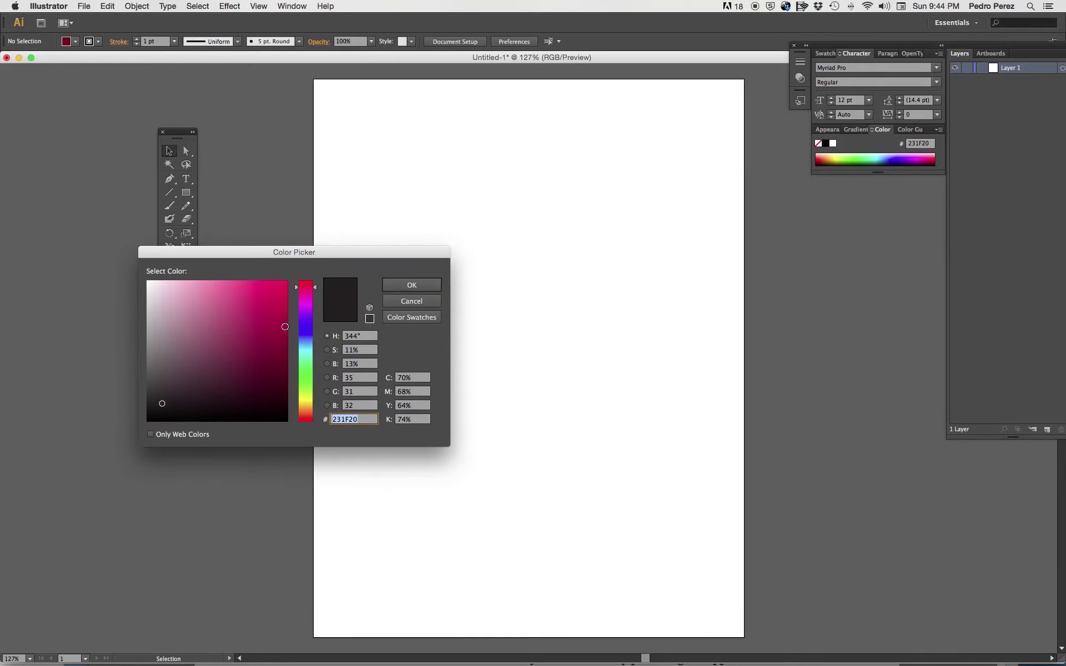
click(431, 286)
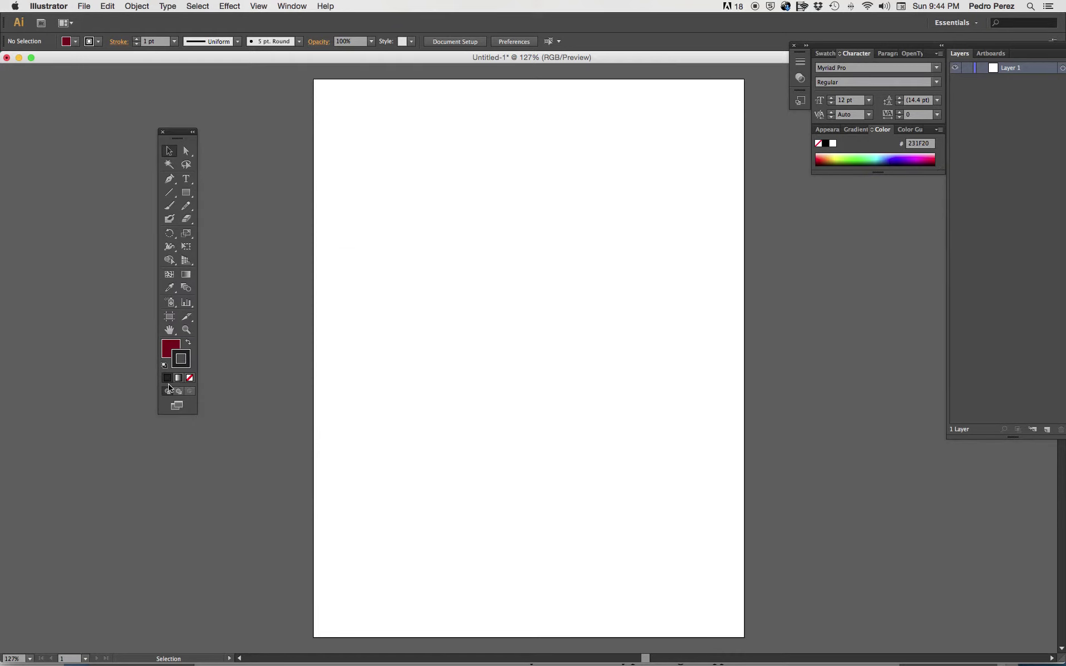
click(165, 367)
Move the document window aside, check the Project 01 instructions in Safari and return to Illustrator
drag(266, 57, 376, 64)
click(60, 157)
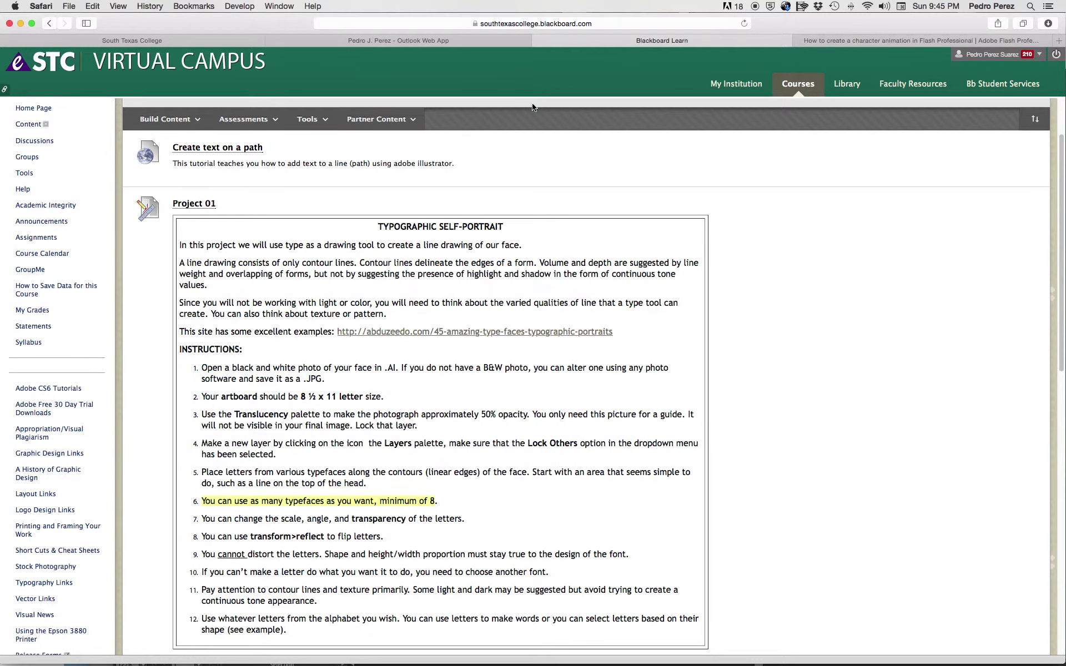
key(super+Tab)
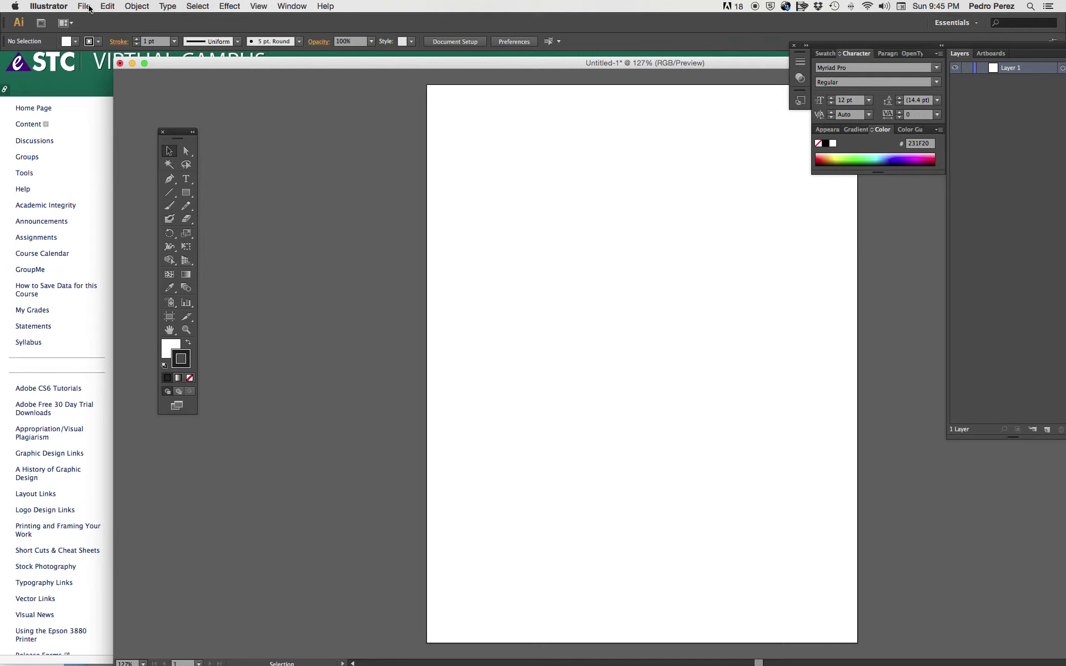
Place the image Mona_Lisa.jpg from the Desktop into the document
click(84, 7)
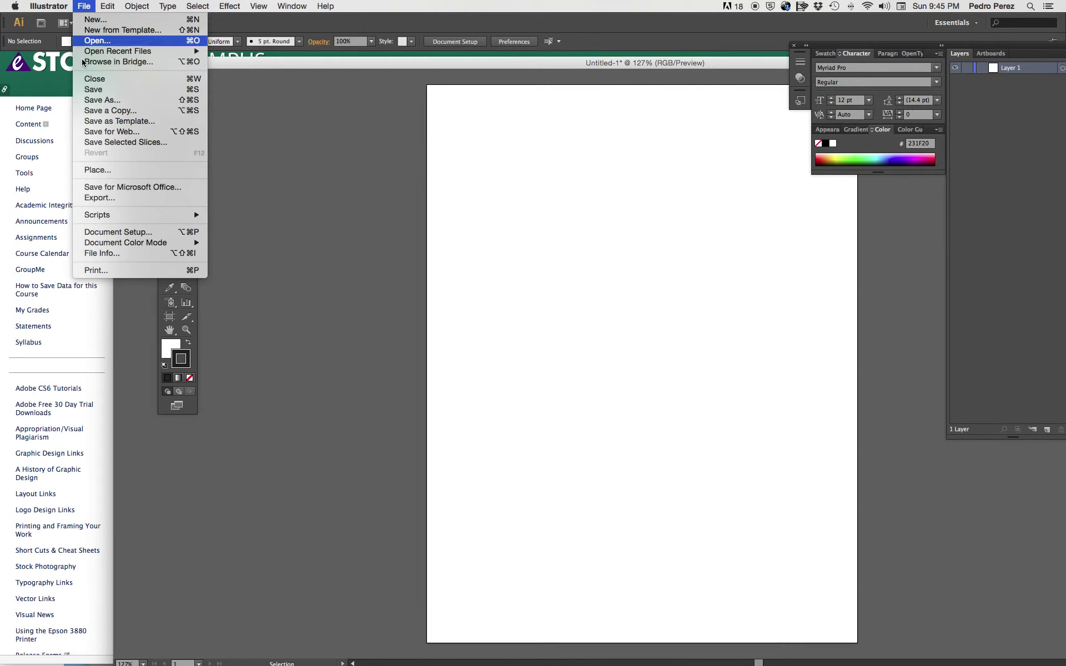
click(92, 172)
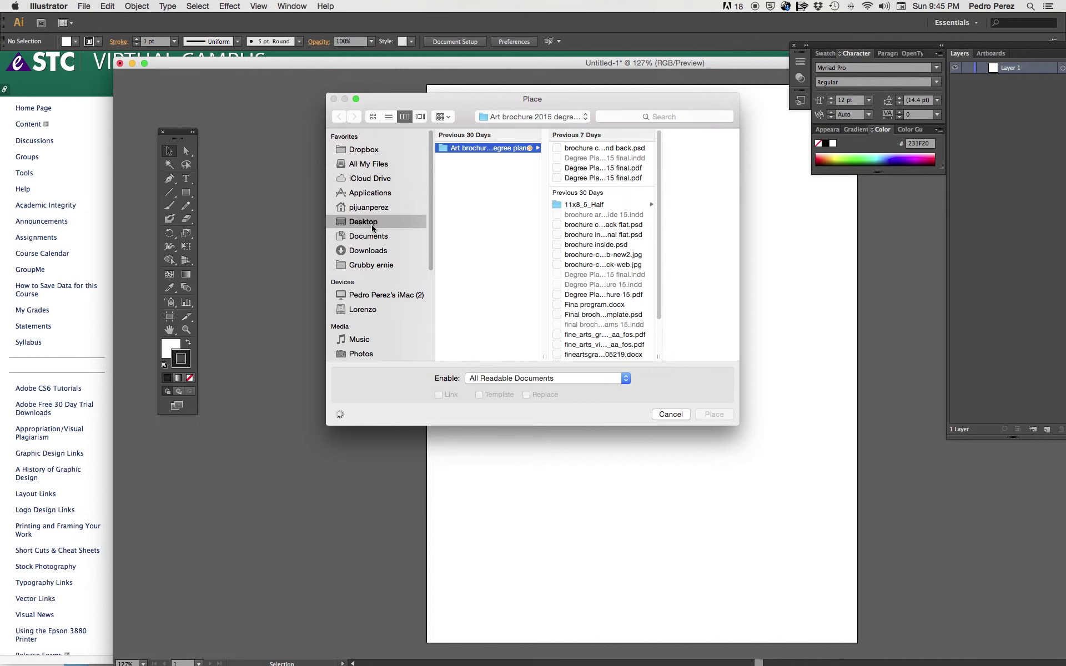
click(477, 148)
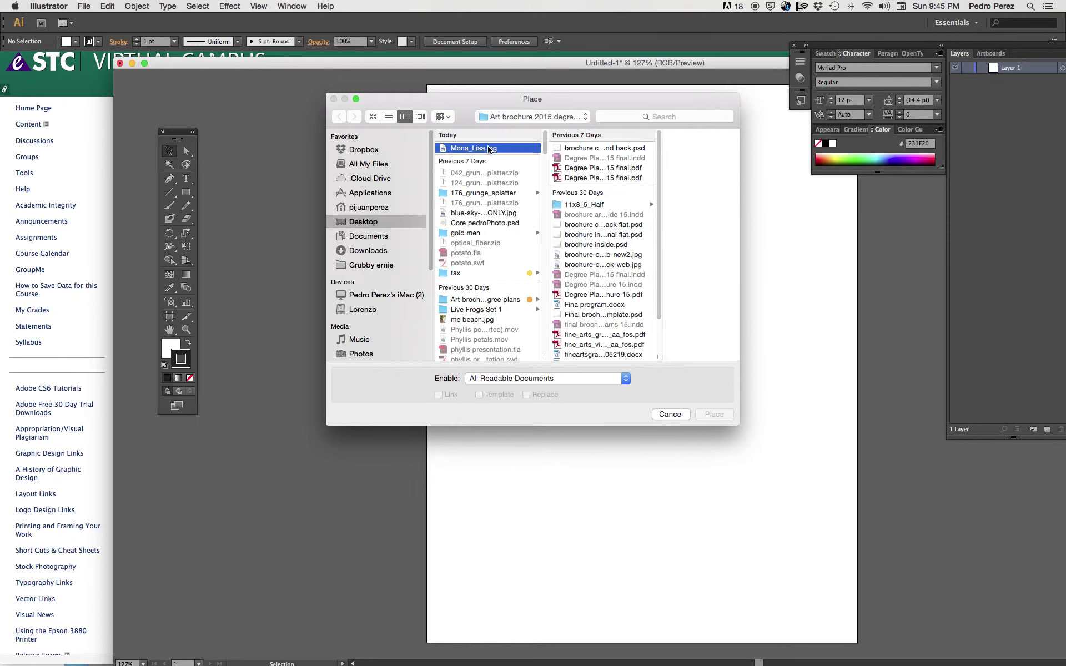
click(714, 416)
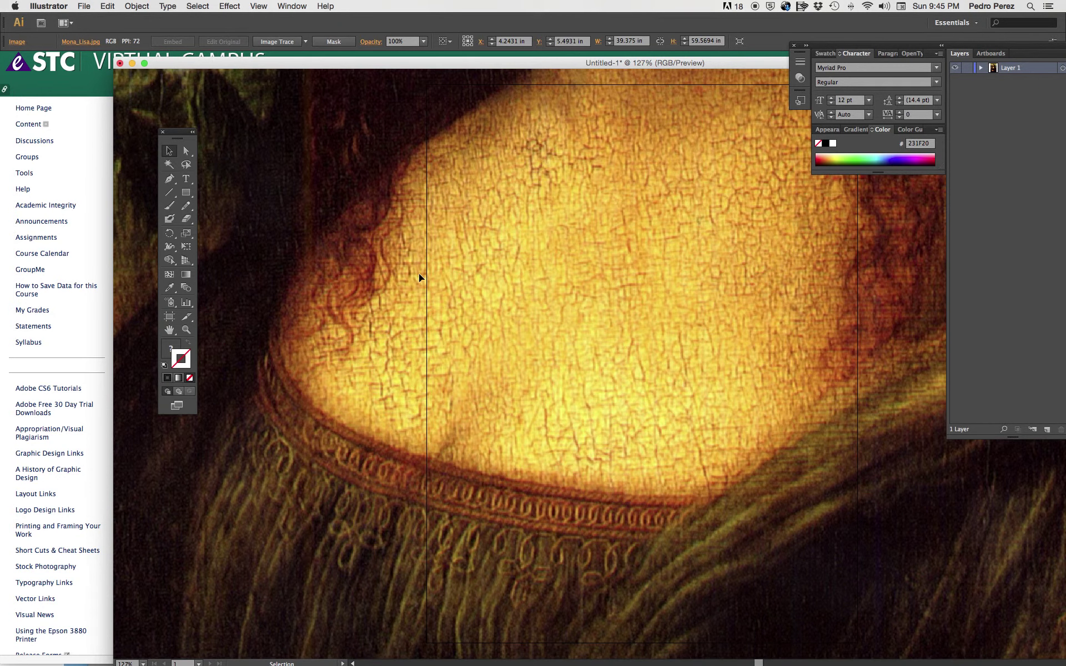
Scale the oversized Mona Lisa image down from its upper-left corner to about 23.9 by 36.2 in
scroll(409, 282, down, 1)
key(z)
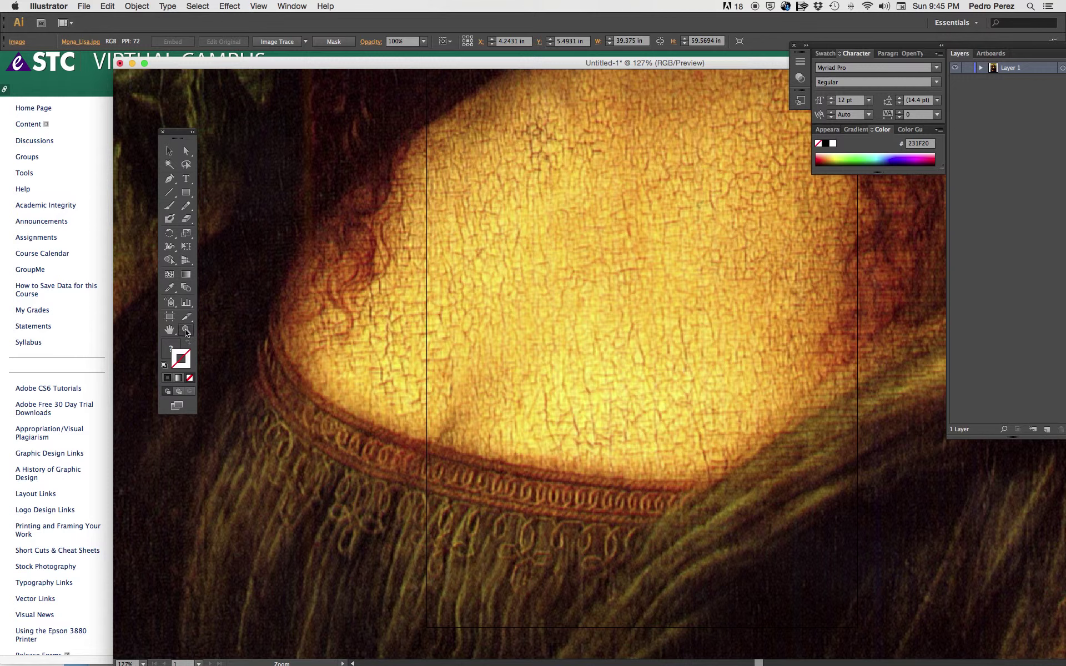
alt+click(452, 327)
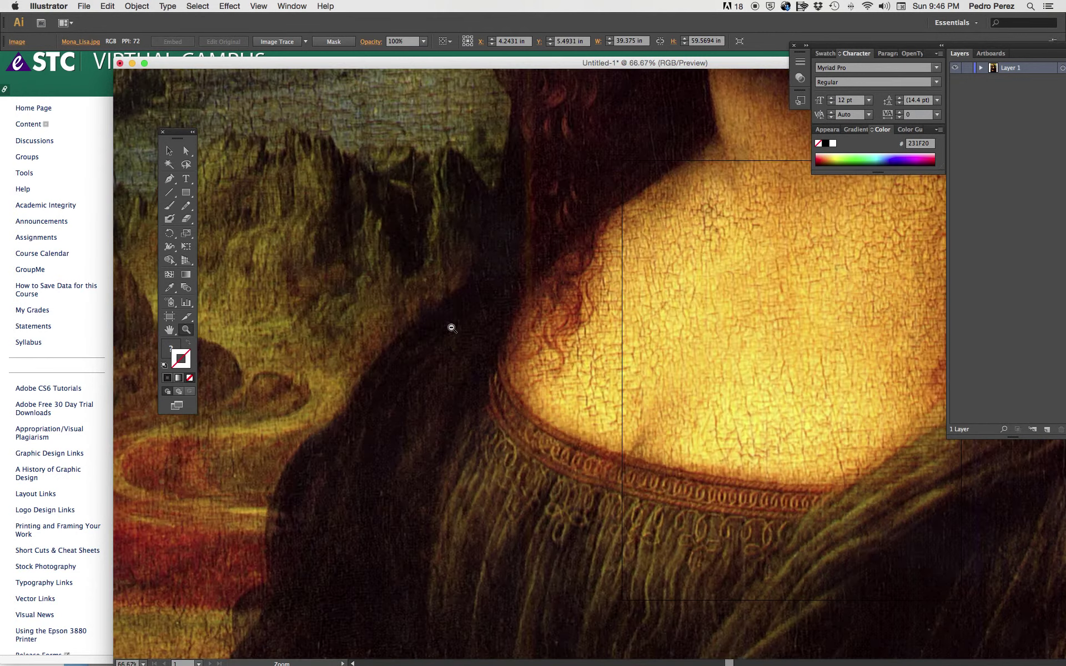
alt+click(452, 328)
alt+click(452, 328)
alt+click(710, 318)
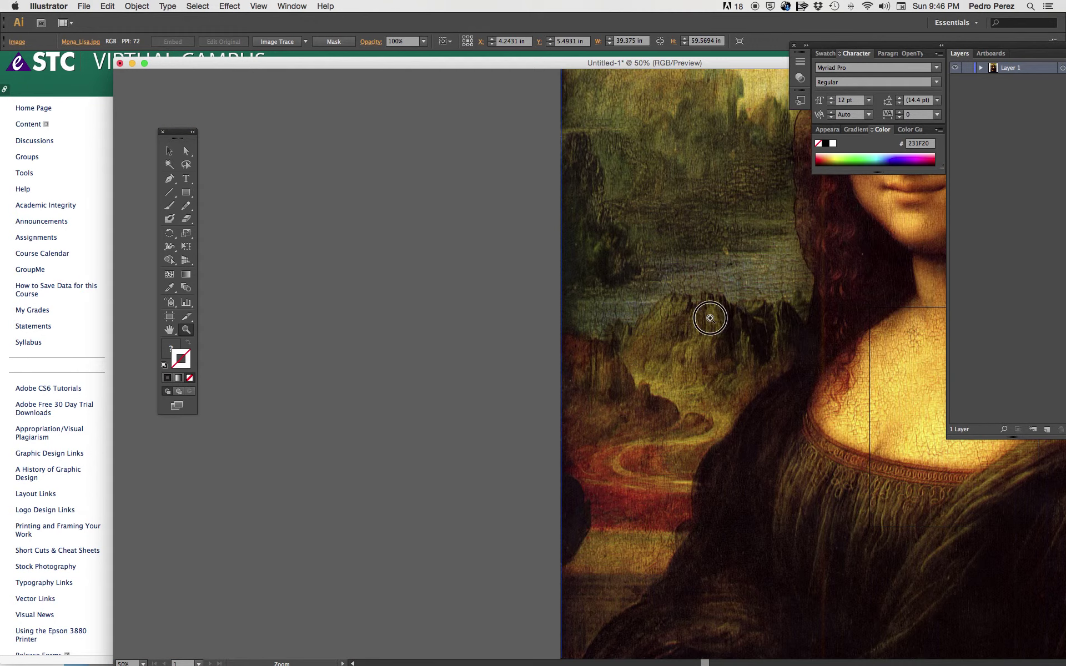
alt+click(711, 319)
alt+click(711, 319)
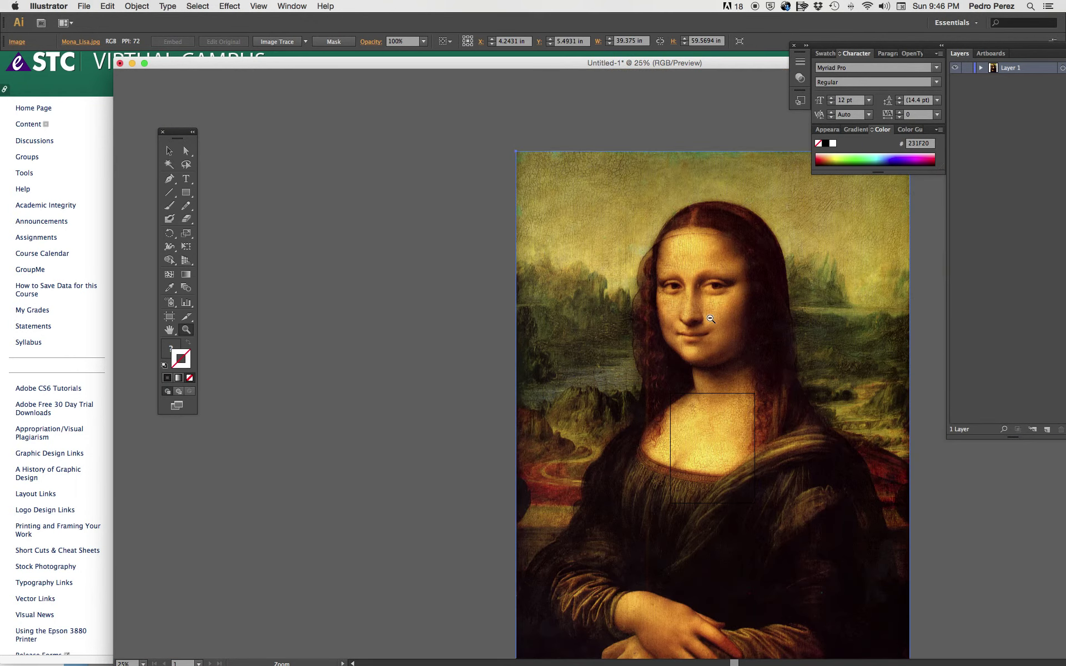
click(169, 151)
click(516, 150)
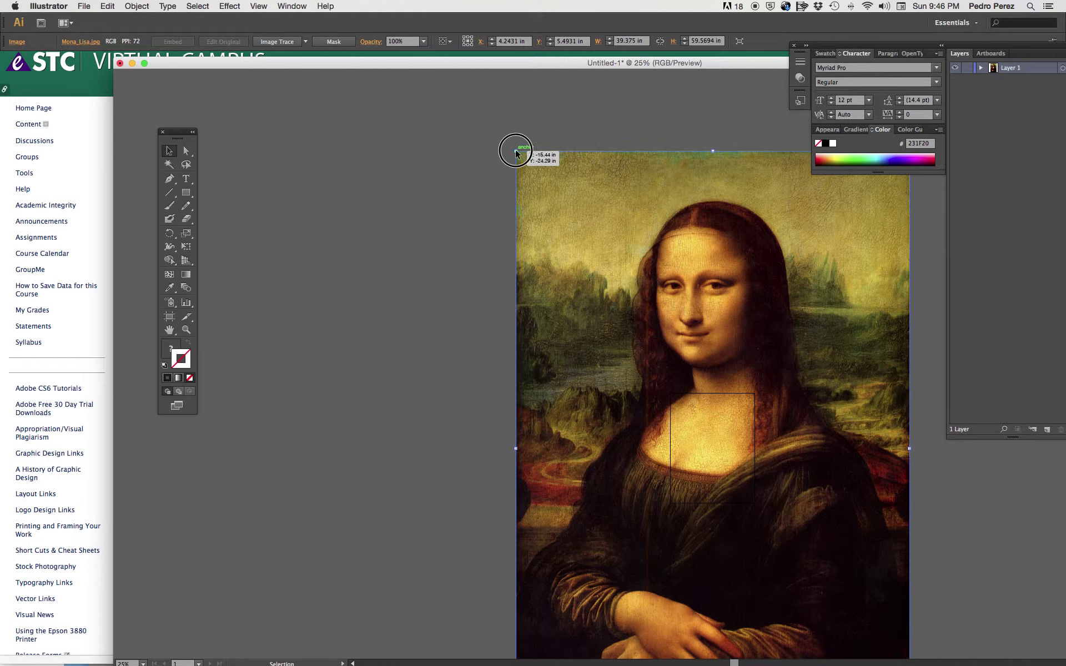
drag(515, 152, 671, 384)
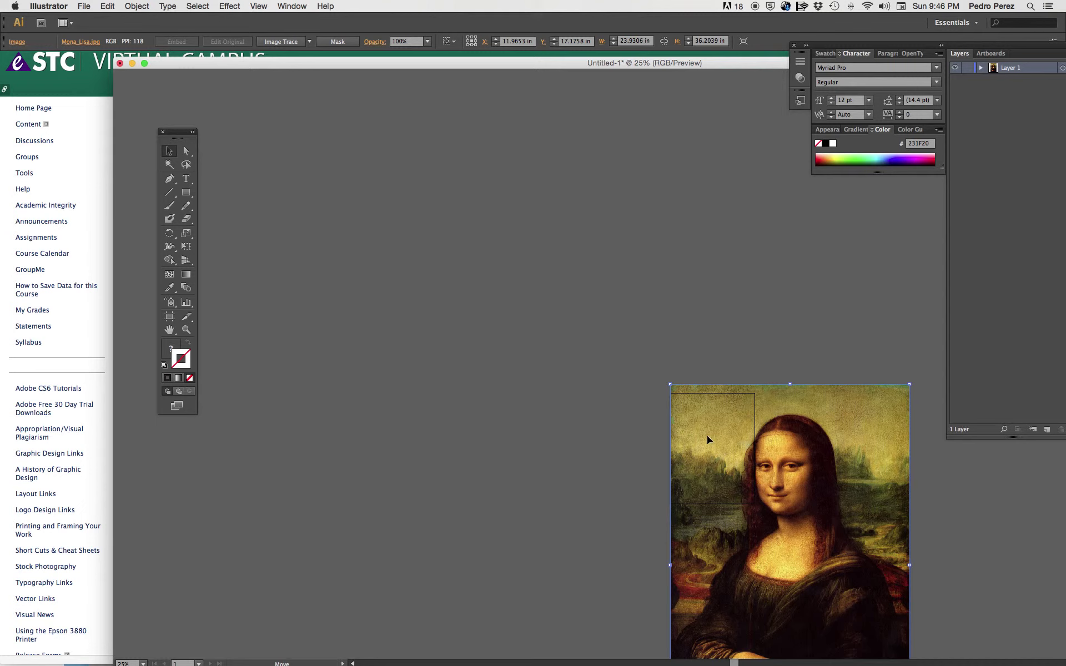
Scale the Mona Lisa image down further to about 8.8 by 13.3 in and position it over the artboard
drag(748, 468, 650, 350)
drag(822, 638, 729, 495)
drag(661, 395, 730, 446)
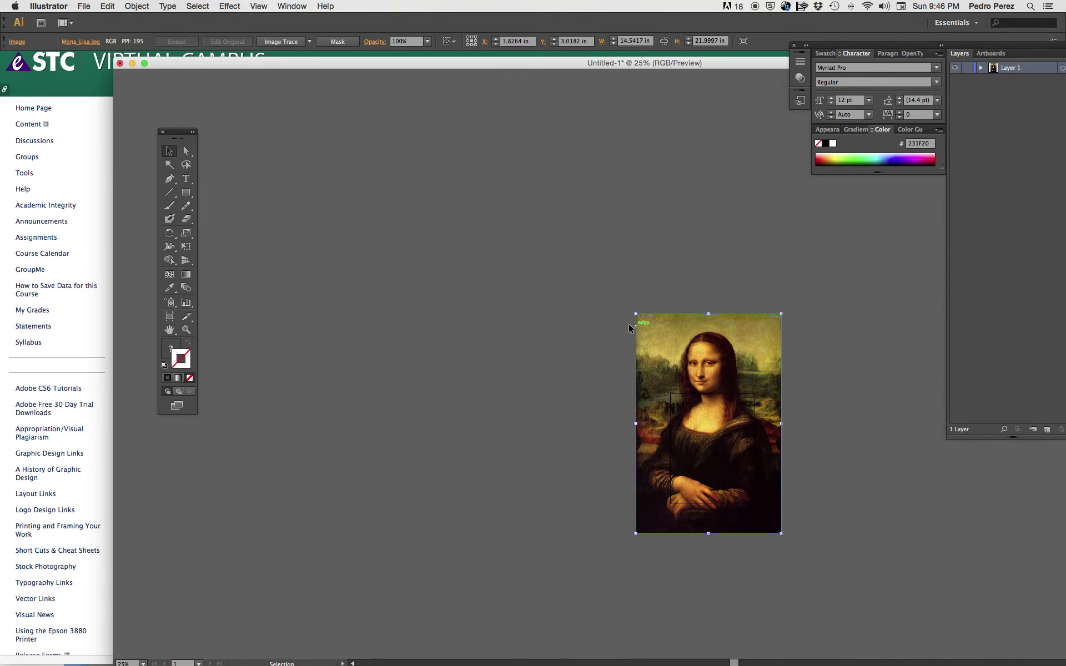
drag(634, 314, 694, 372)
drag(722, 454, 698, 442)
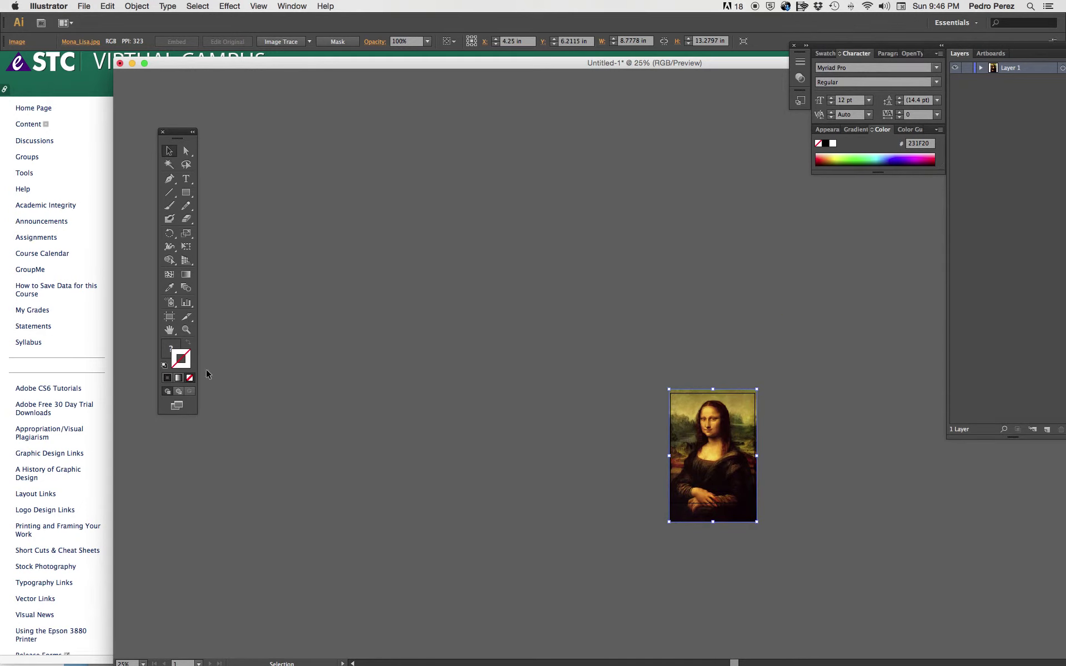
Enlarge the Mona Lisa image slightly past the artboard edges, adjusting its position, and leave it deselected
click(186, 329)
click(700, 449)
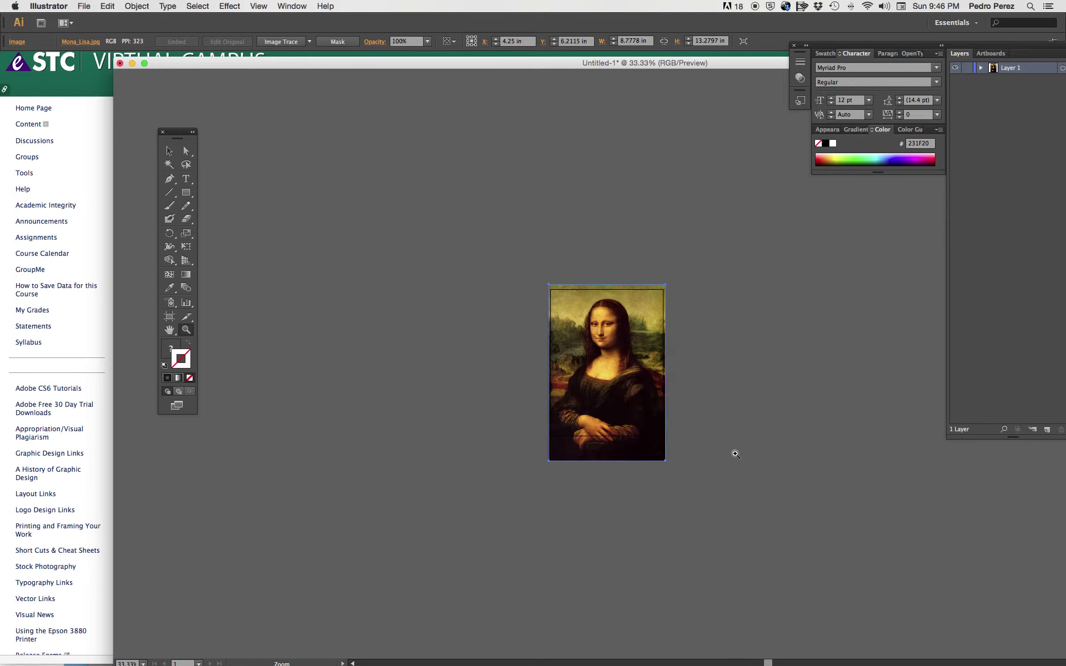
click(601, 402)
click(652, 348)
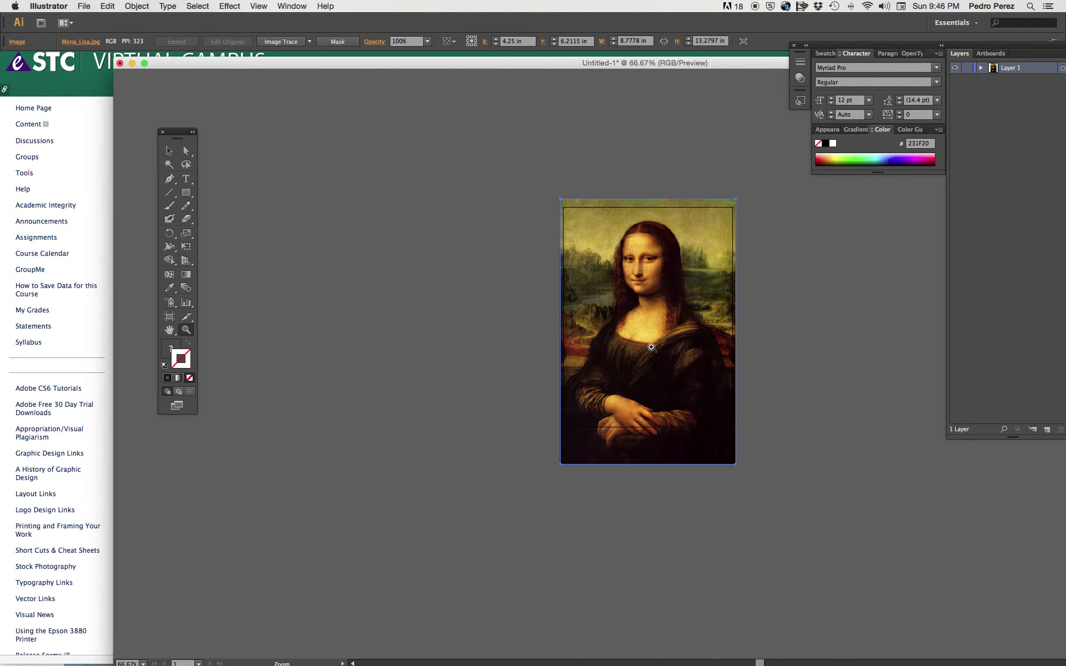
click(169, 151)
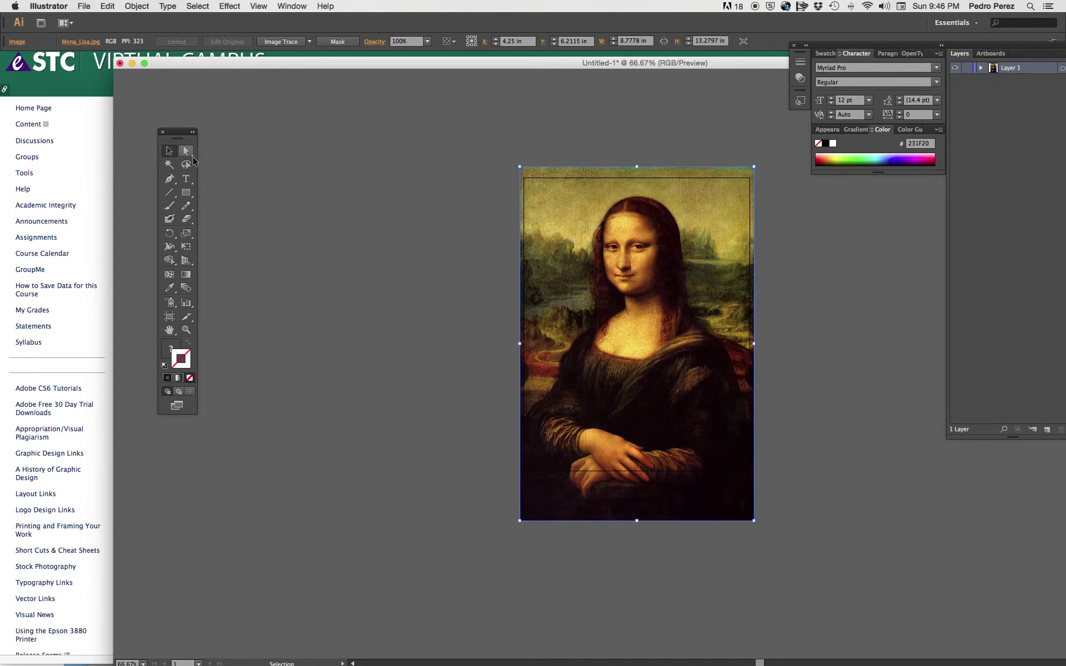
drag(520, 166, 496, 155)
drag(626, 275, 635, 298)
drag(757, 176, 771, 157)
shift+click(684, 280)
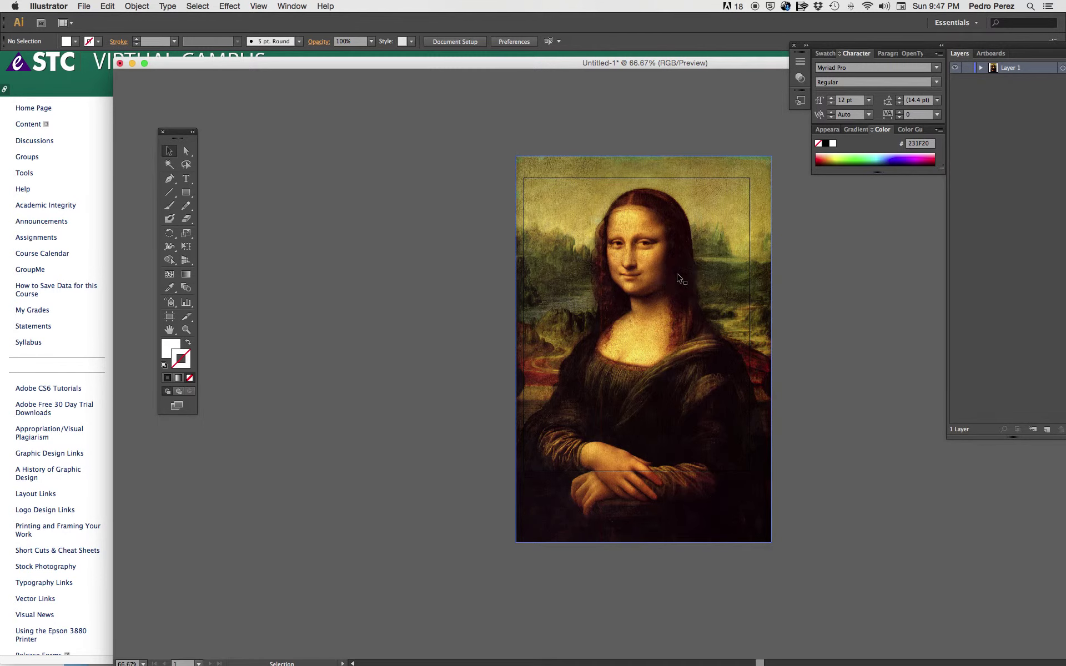
Enlarge the Mona Lisa image to about 10.0 by 15.2 in and shift it slightly left over the artboard
click(768, 541)
drag(766, 545, 794, 562)
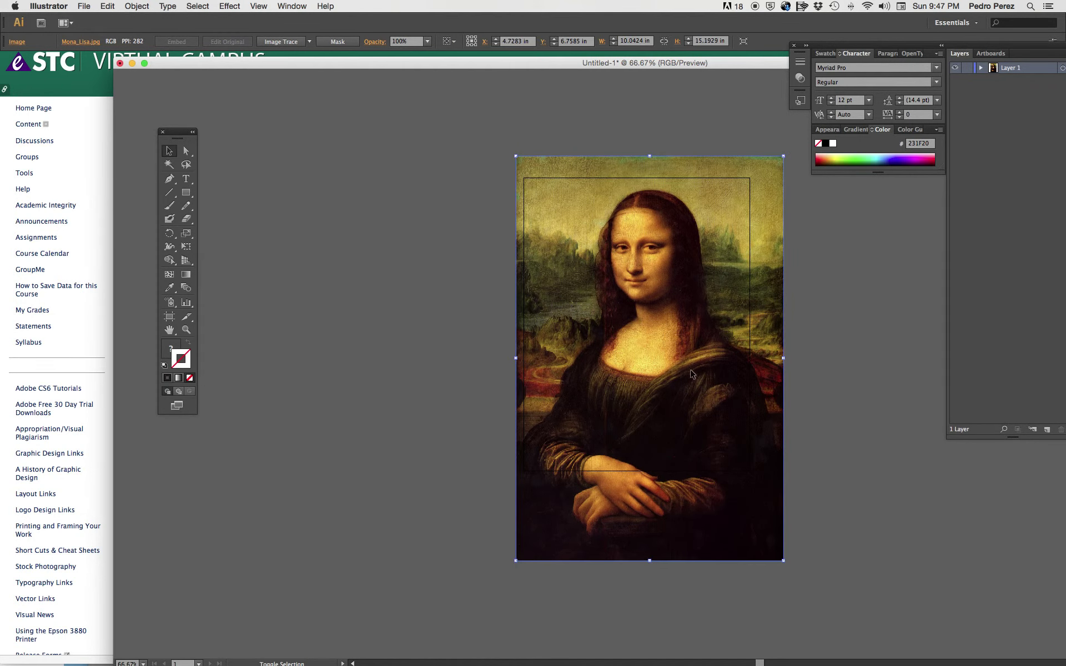
drag(697, 285, 693, 285)
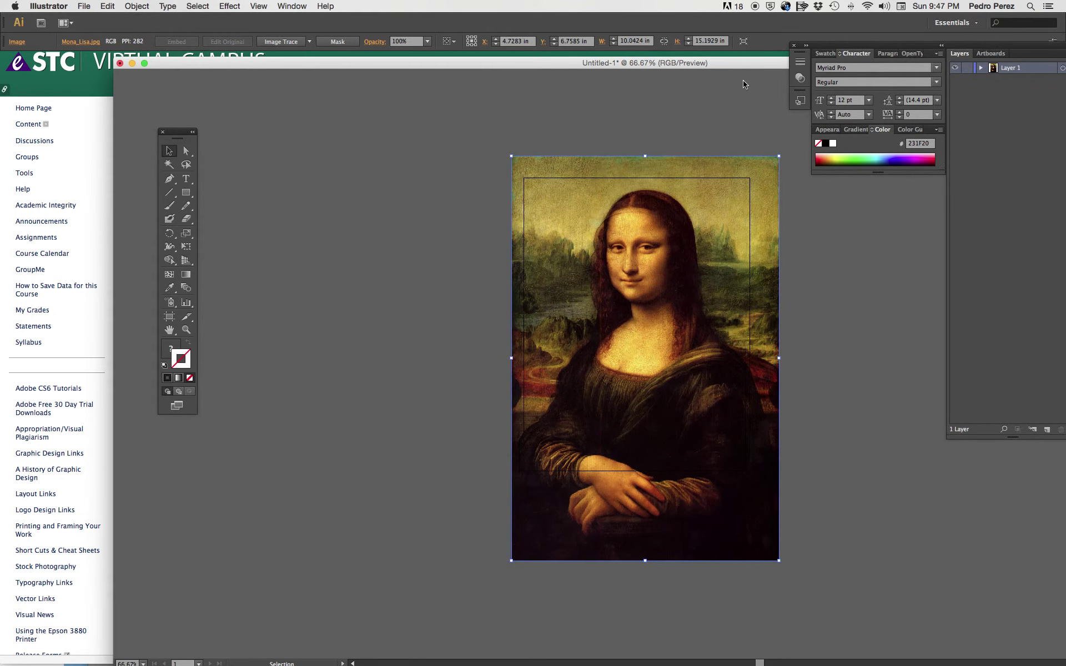
Reposition the document window and the panel group so the Layers panel is fully in view, and inspect Layer 1's contents
drag(744, 62, 651, 54)
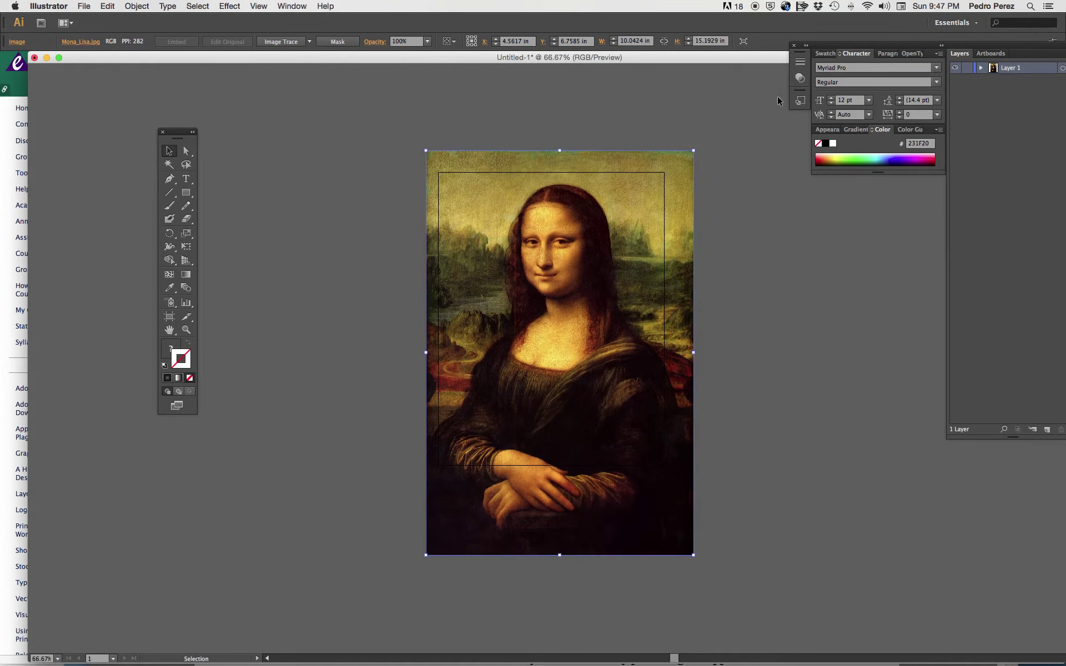
drag(999, 46, 921, 98)
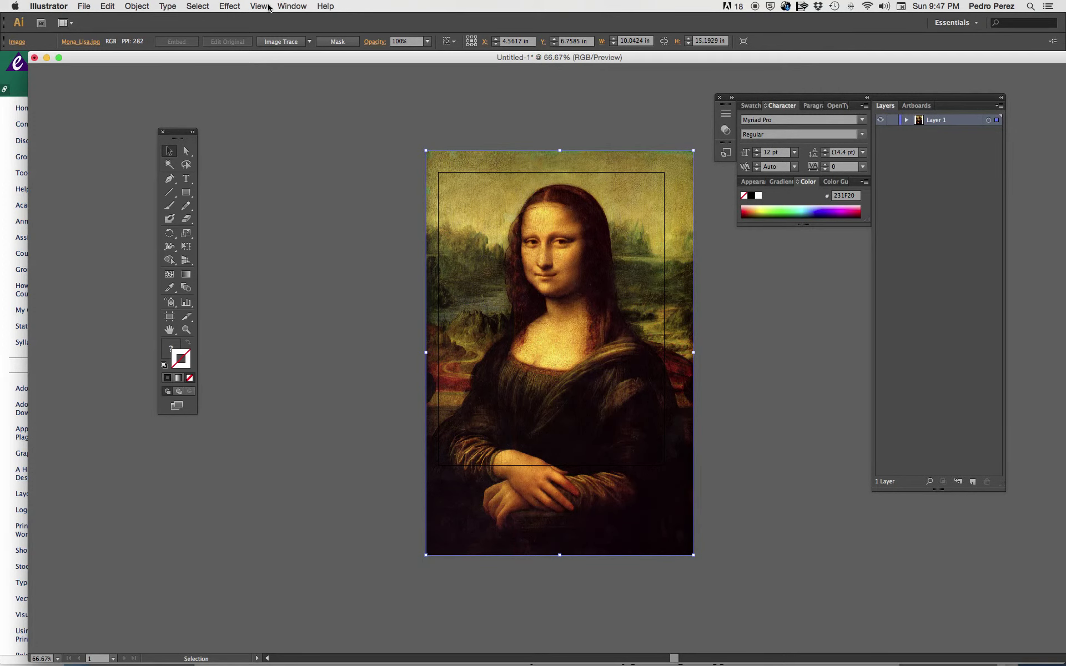
click(290, 6)
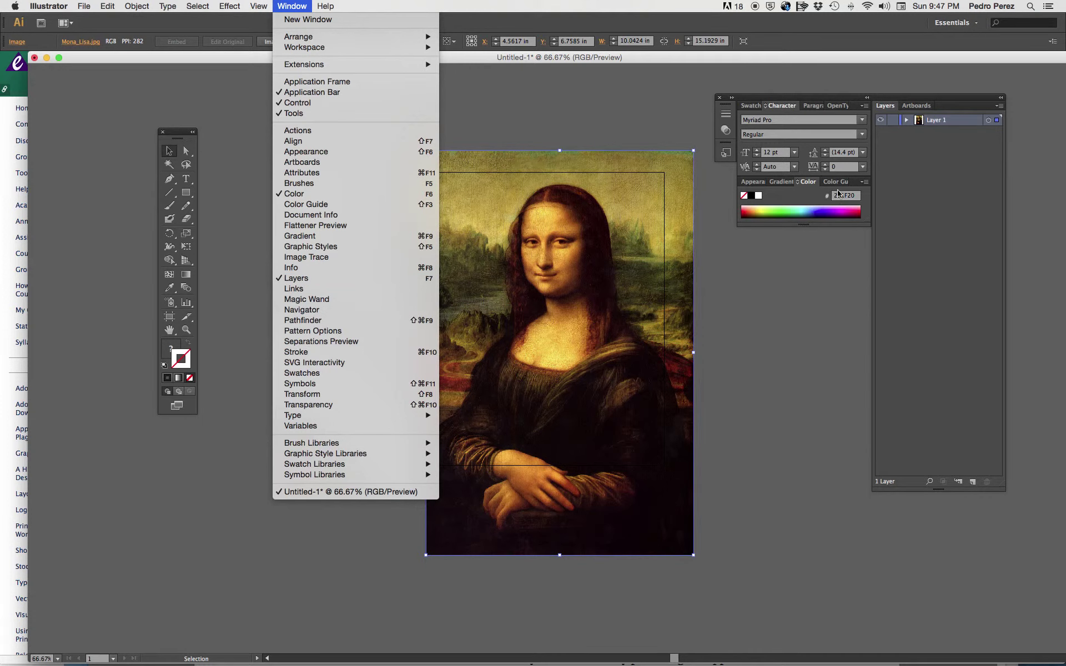
click(924, 170)
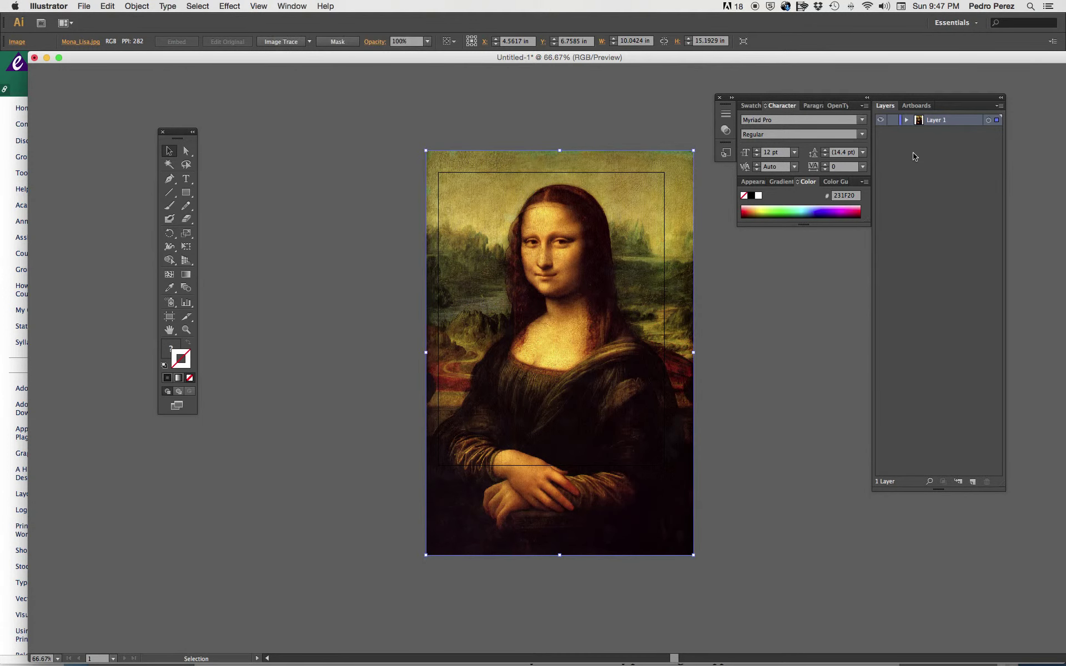
drag(900, 97, 872, 93)
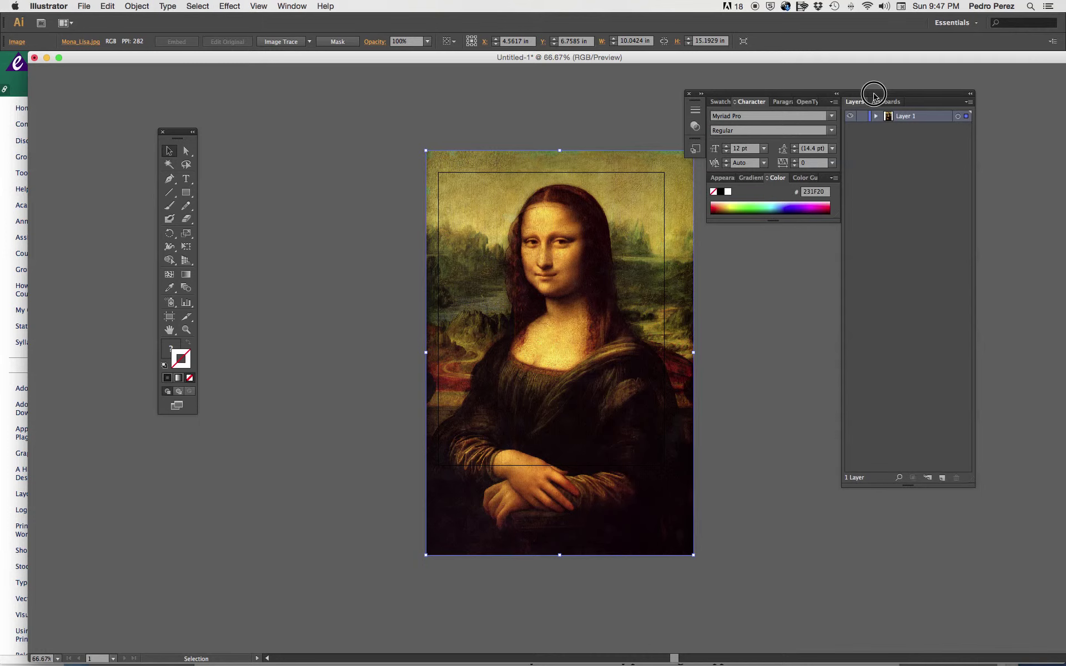
click(879, 115)
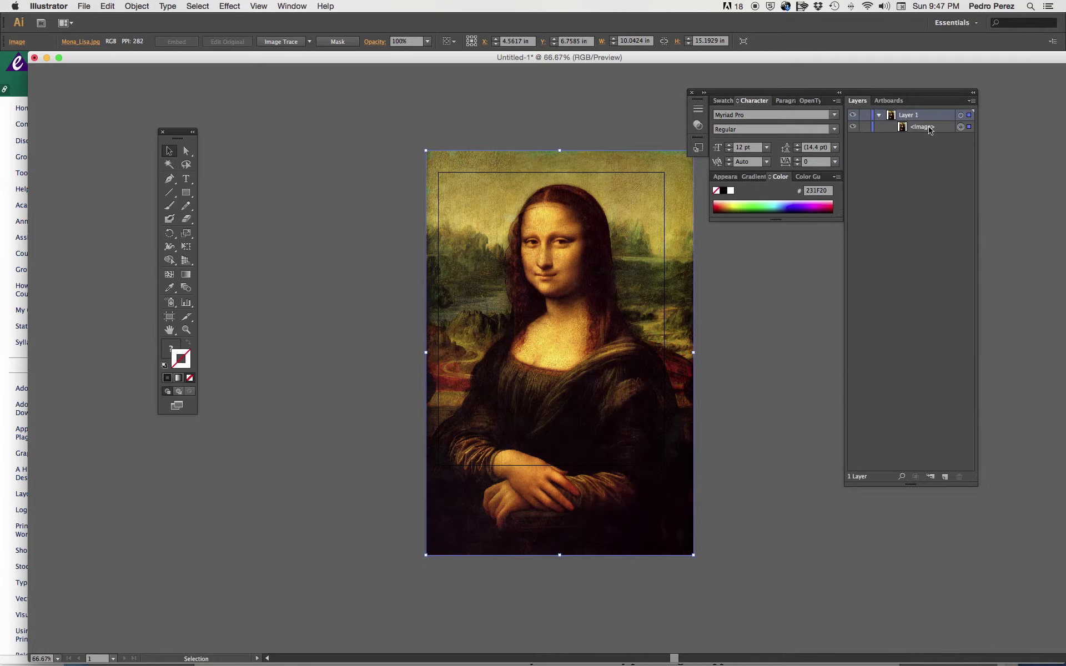
click(880, 116)
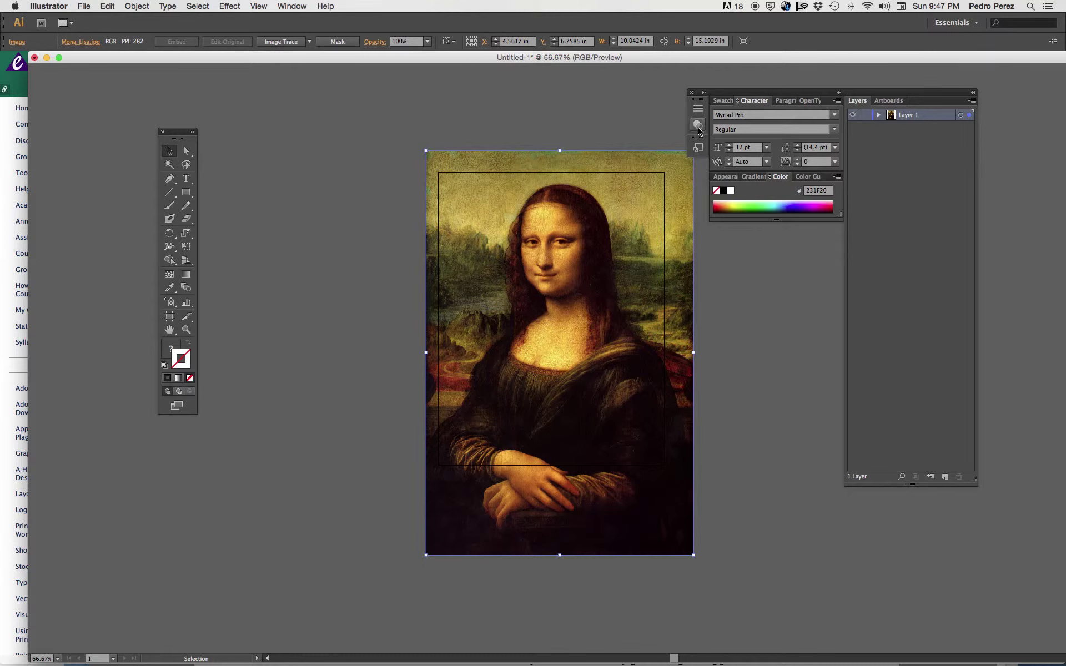
Show the Transparency settings and try 50% opacity on the selected Mona Lisa image before settling on 60%
click(291, 7)
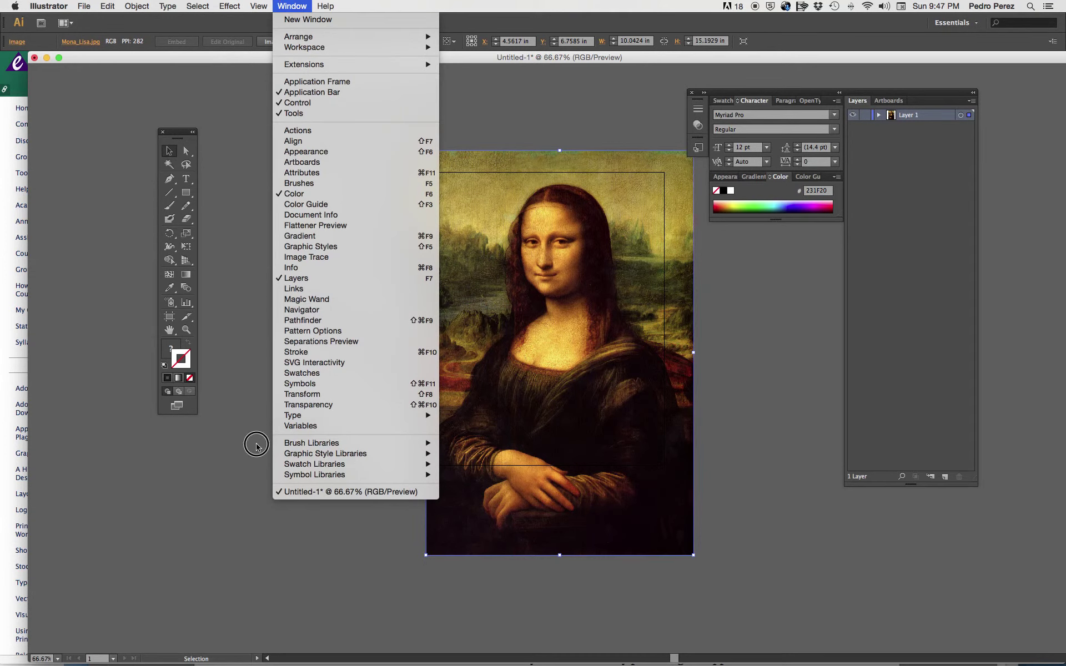
click(305, 405)
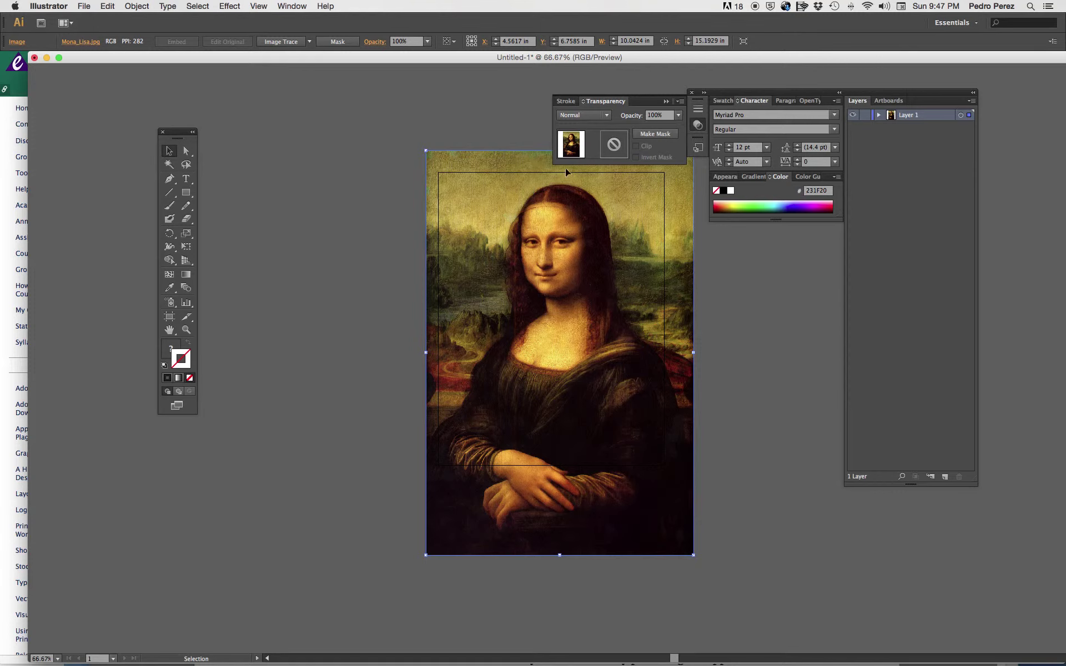
click(678, 115)
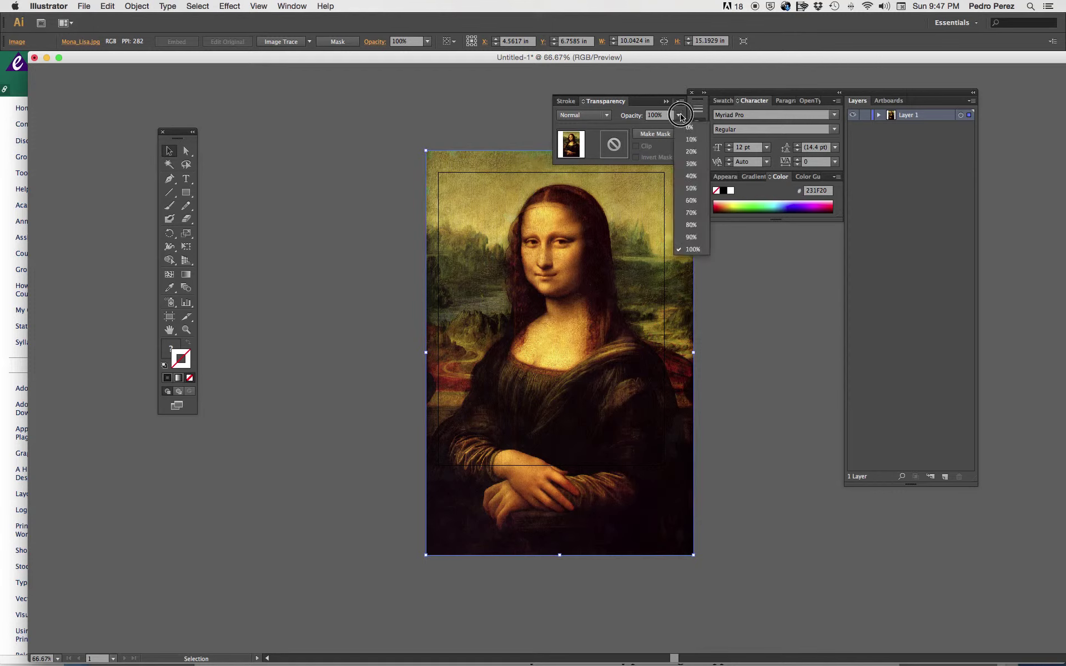
click(691, 189)
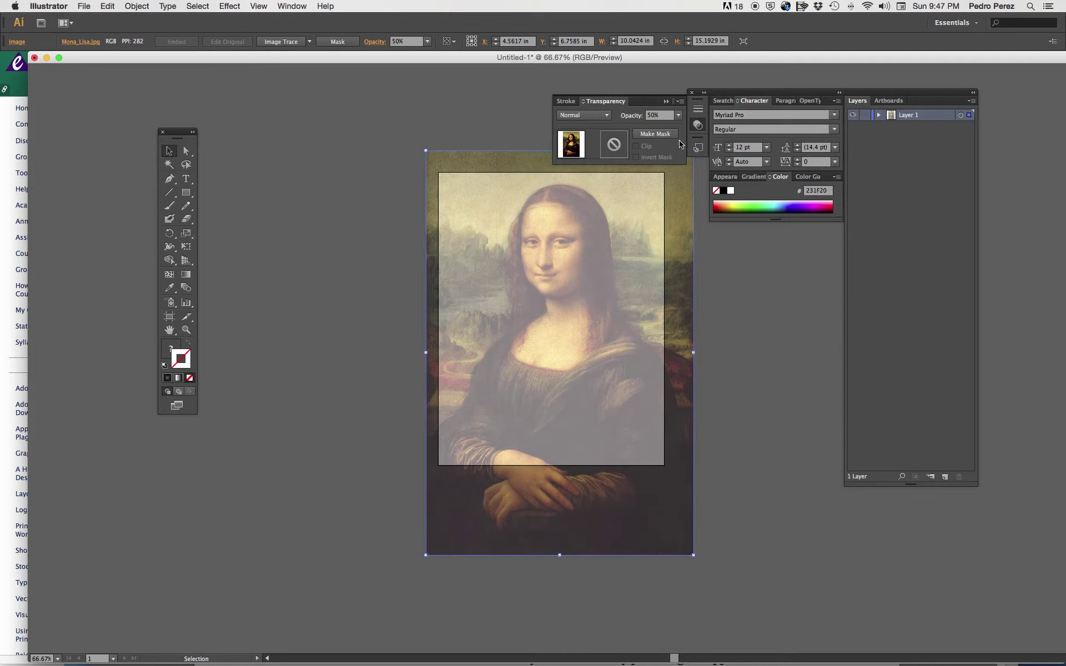
click(678, 115)
click(695, 201)
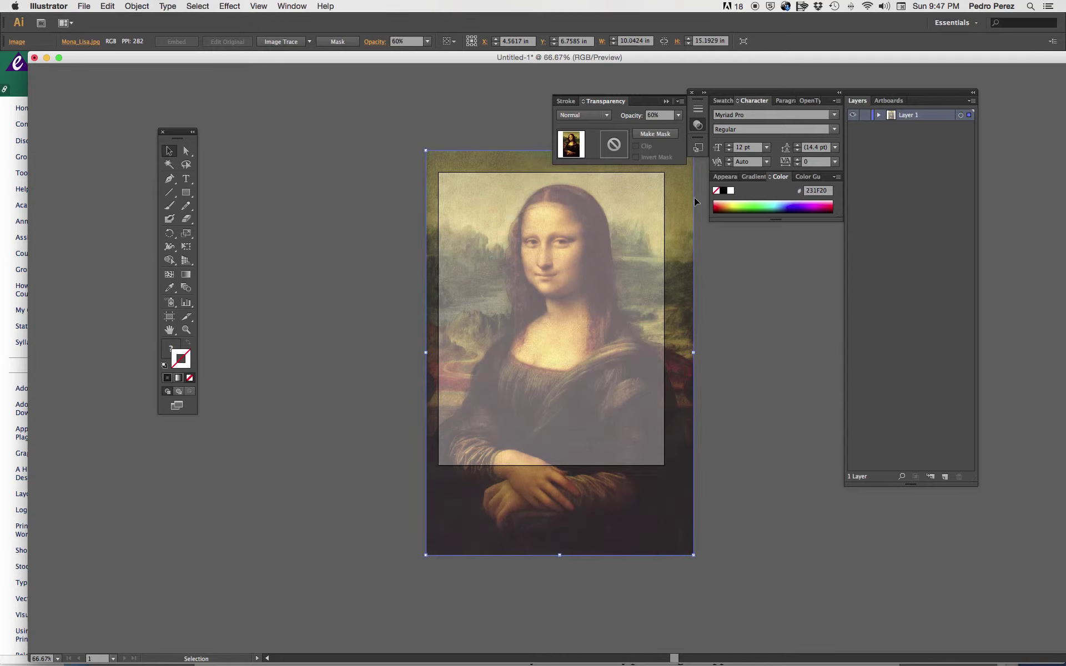
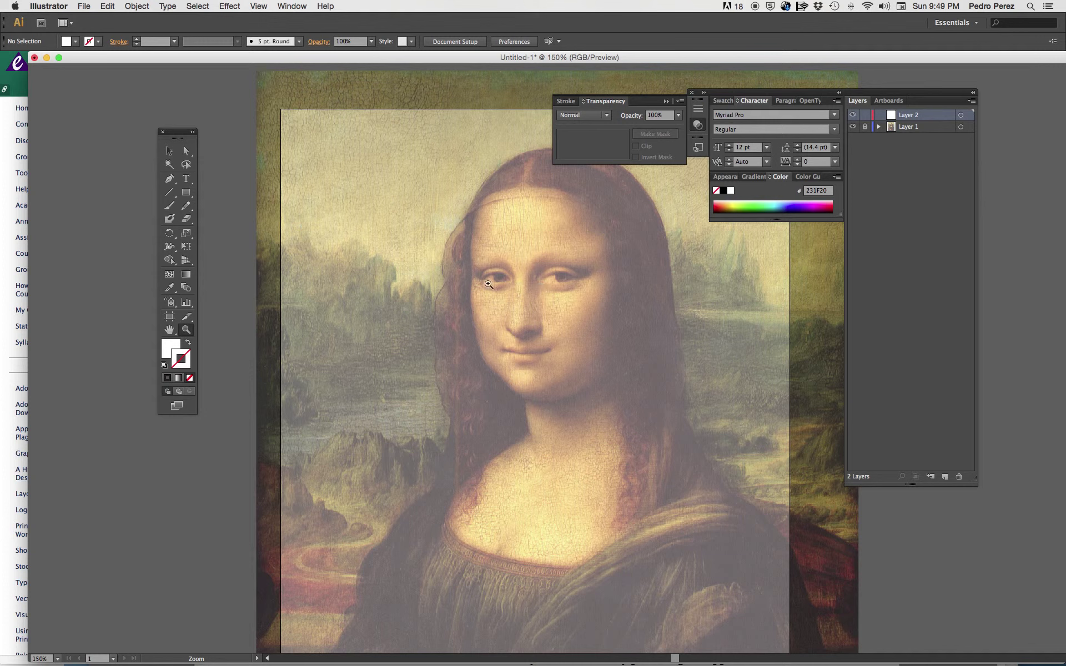
Add the letter D as 12 pt Myriad Pro text on Layer 2, in the background left of the head
click(189, 180)
click(365, 248)
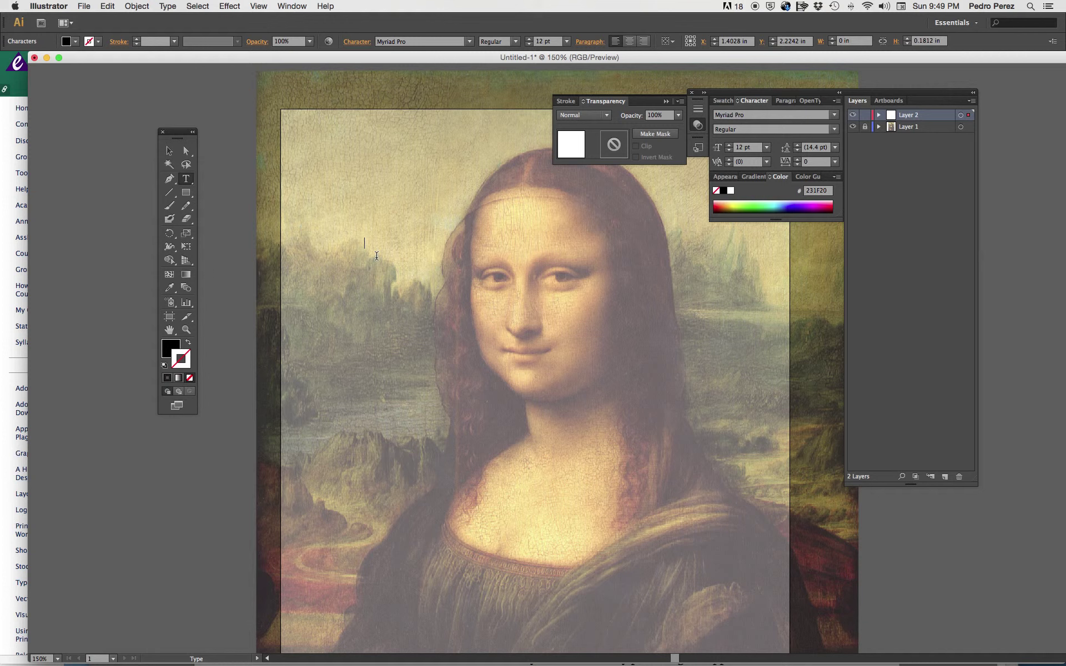
text(D)
click(170, 151)
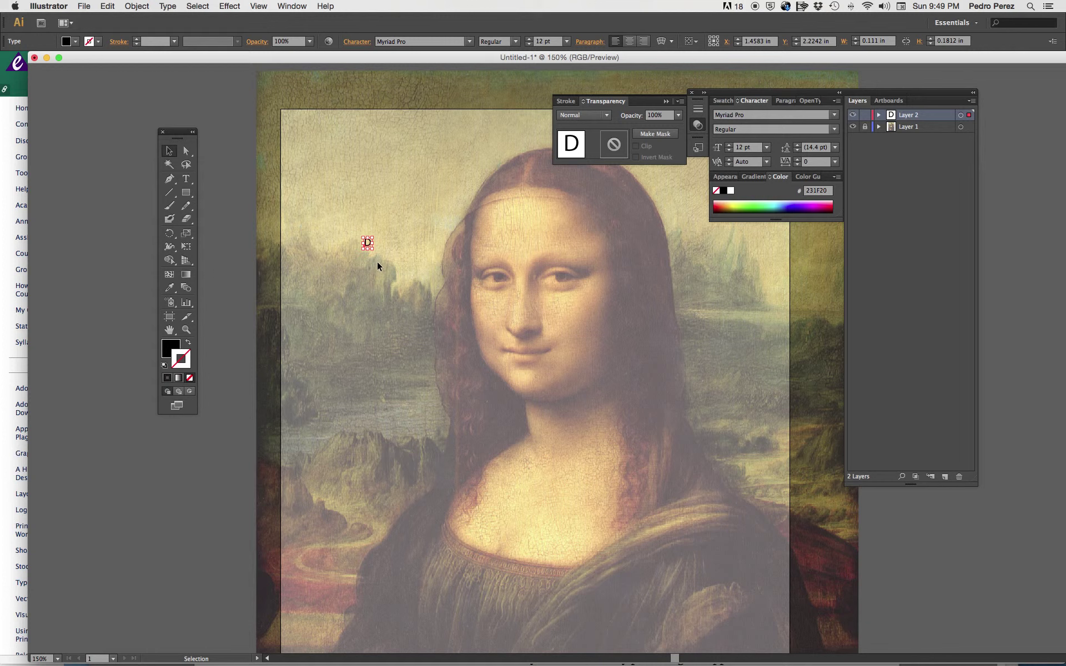
Move the letter D onto the face, at the brow above the left-hand eye
click(186, 329)
click(480, 283)
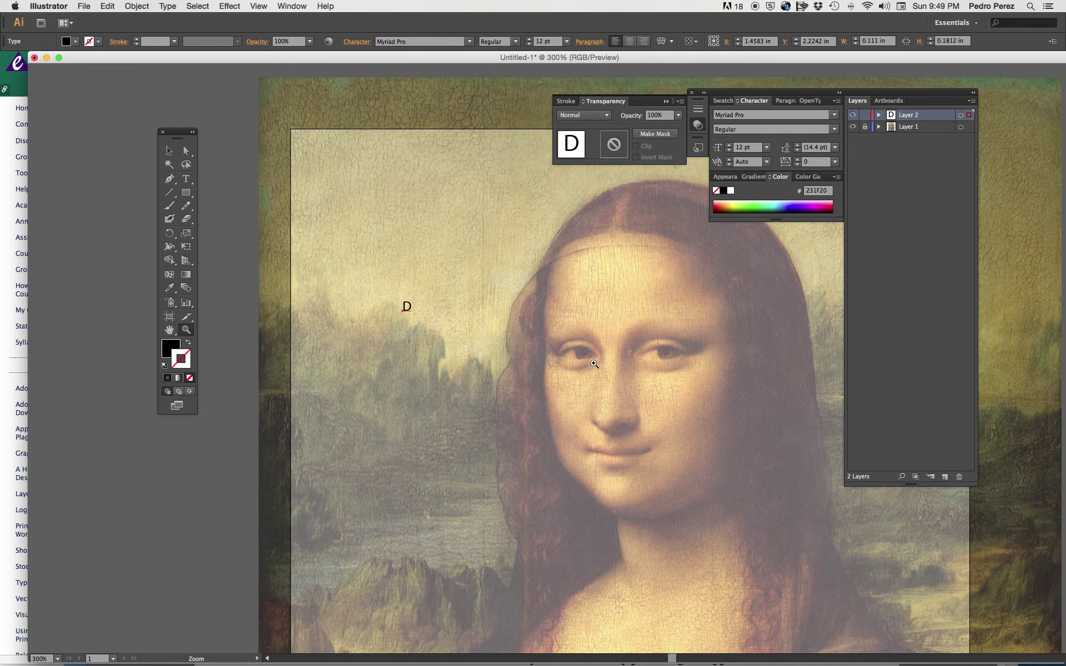
click(595, 363)
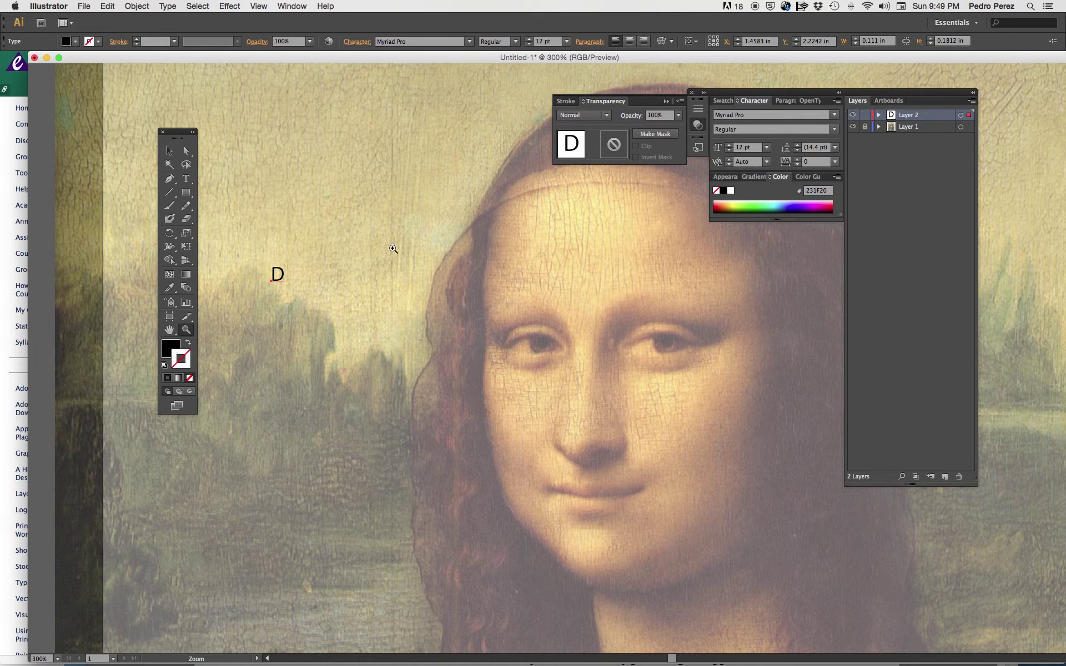
click(170, 150)
click(277, 274)
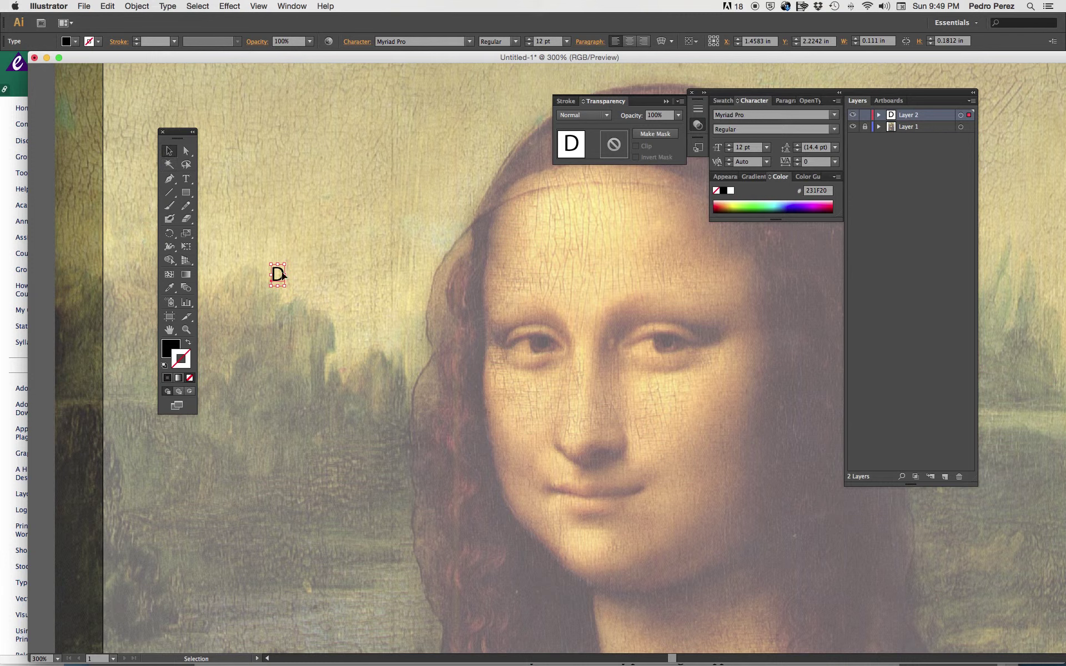
drag(277, 274, 512, 312)
click(514, 303)
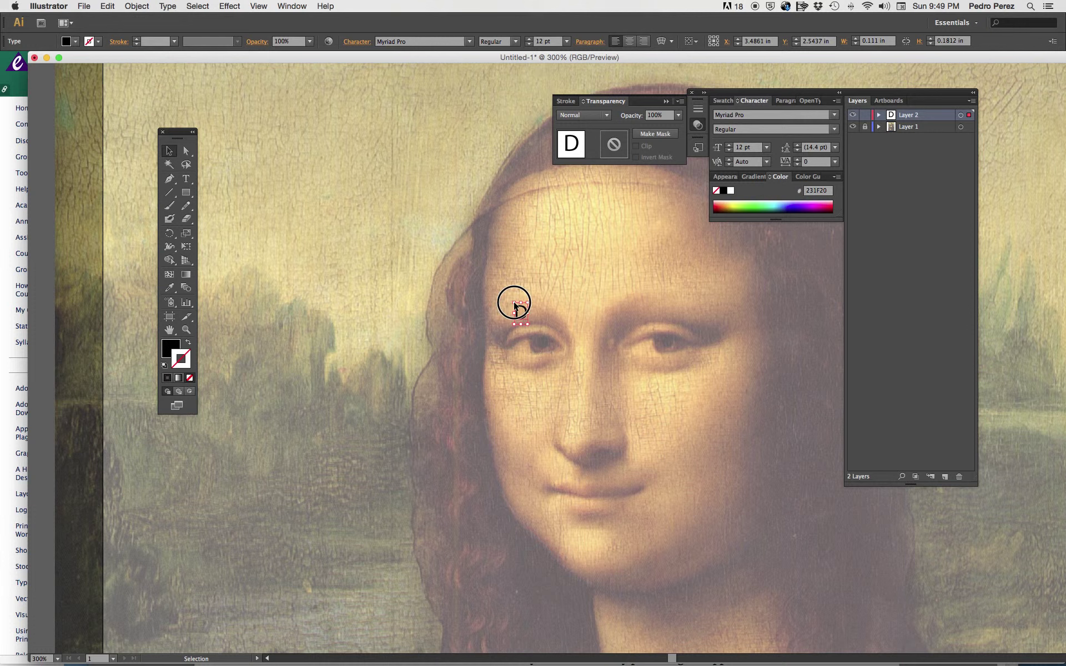
Enlarge the letter D proportionally to about 36.5 pt, rotate it a quarter turn counterclockwise and place it over the left-hand eye
drag(514, 304, 465, 261)
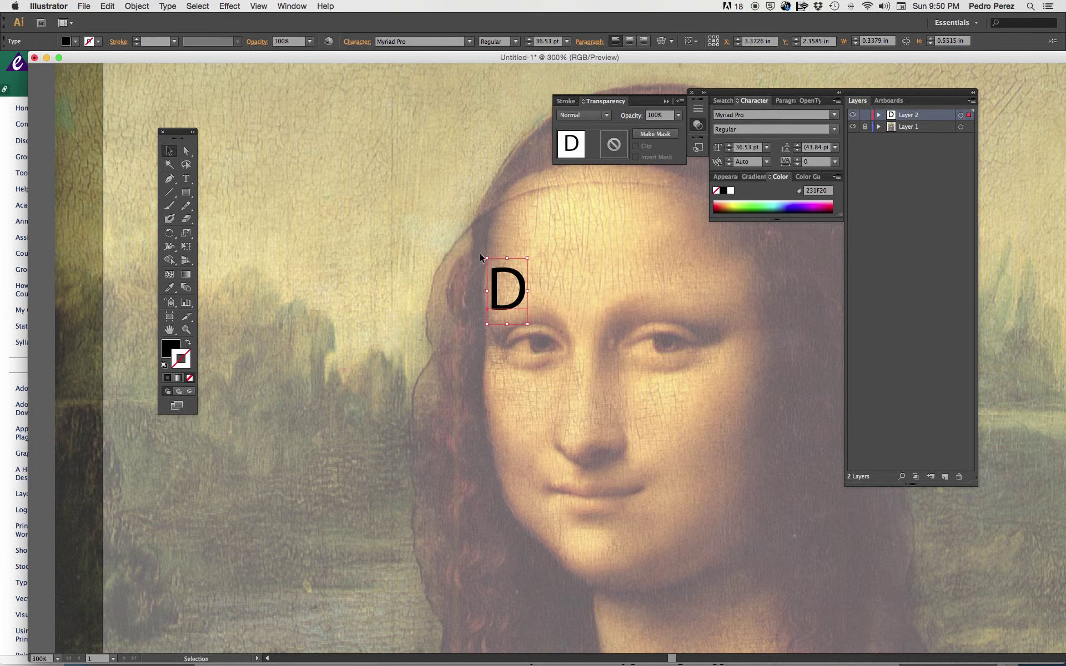
click(482, 254)
drag(481, 255, 542, 358)
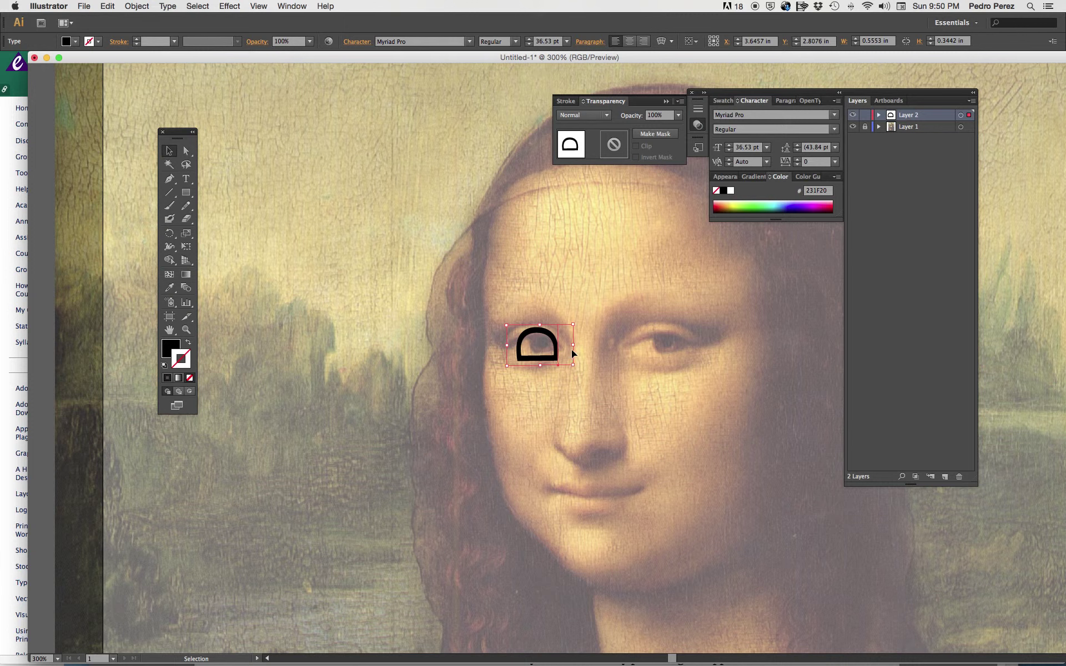
Try stretching the letter D horizontally across the eye, and undo the stretch
drag(580, 345, 600, 346)
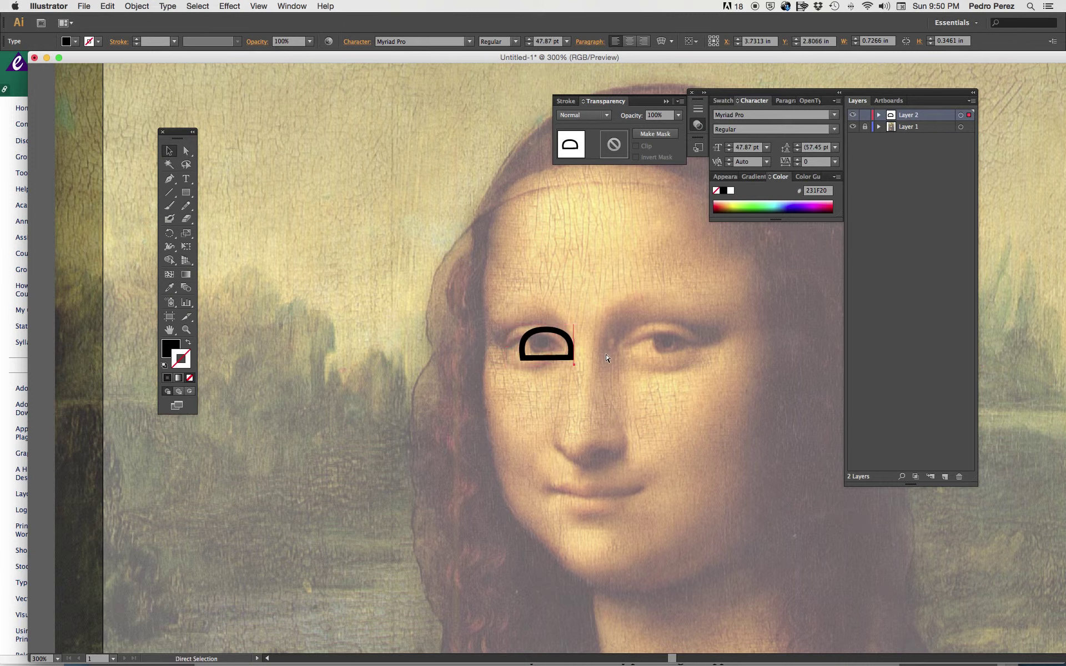
key(super+z)
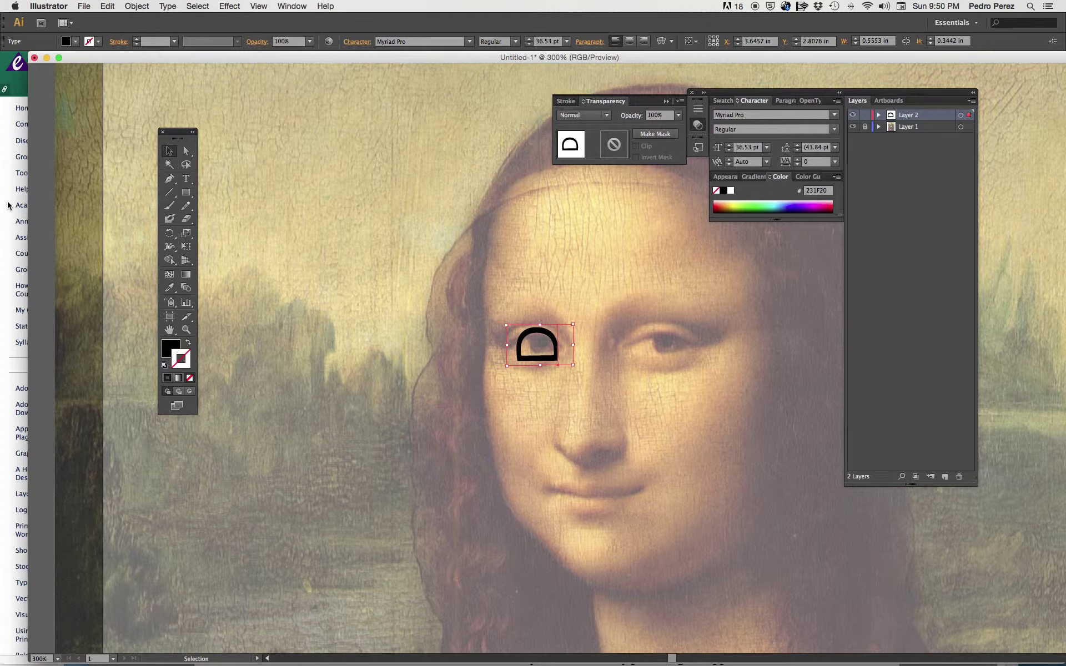
Switch to the Project 01 instructions in Safari, highlight the rule against distorting the letters, and return to Illustrator
click(11, 206)
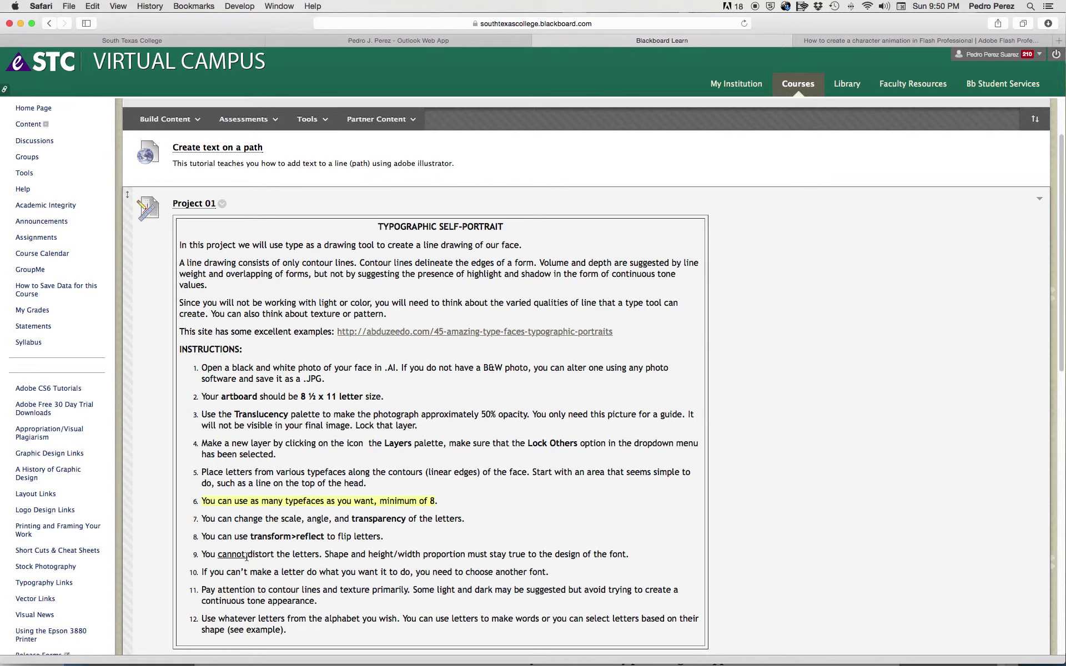
drag(203, 554, 315, 554)
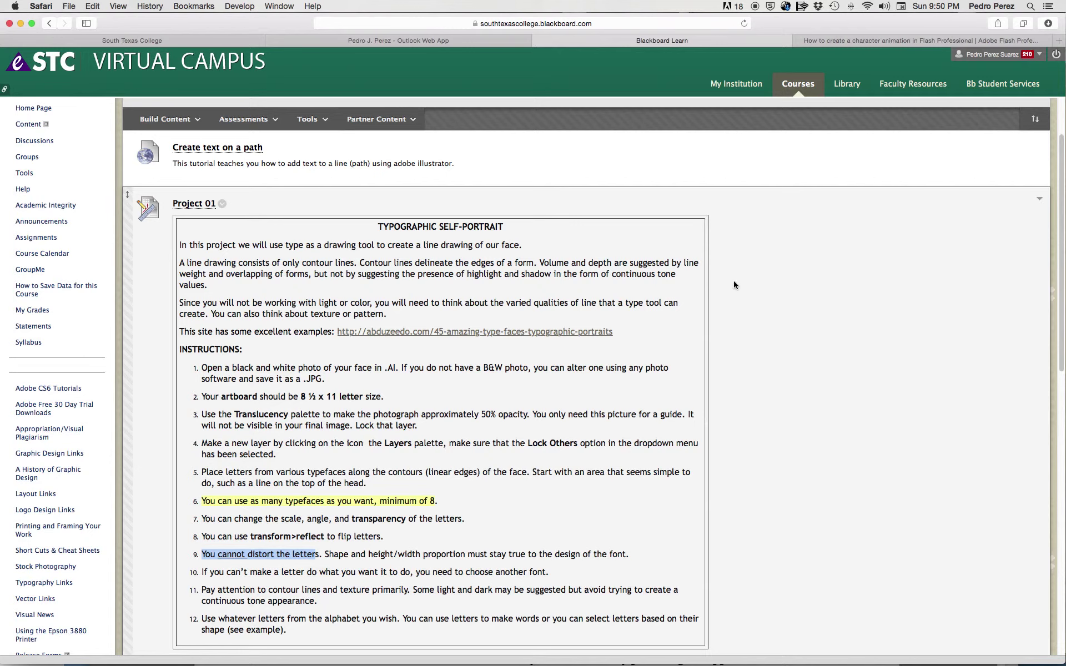
key(super+Tab)
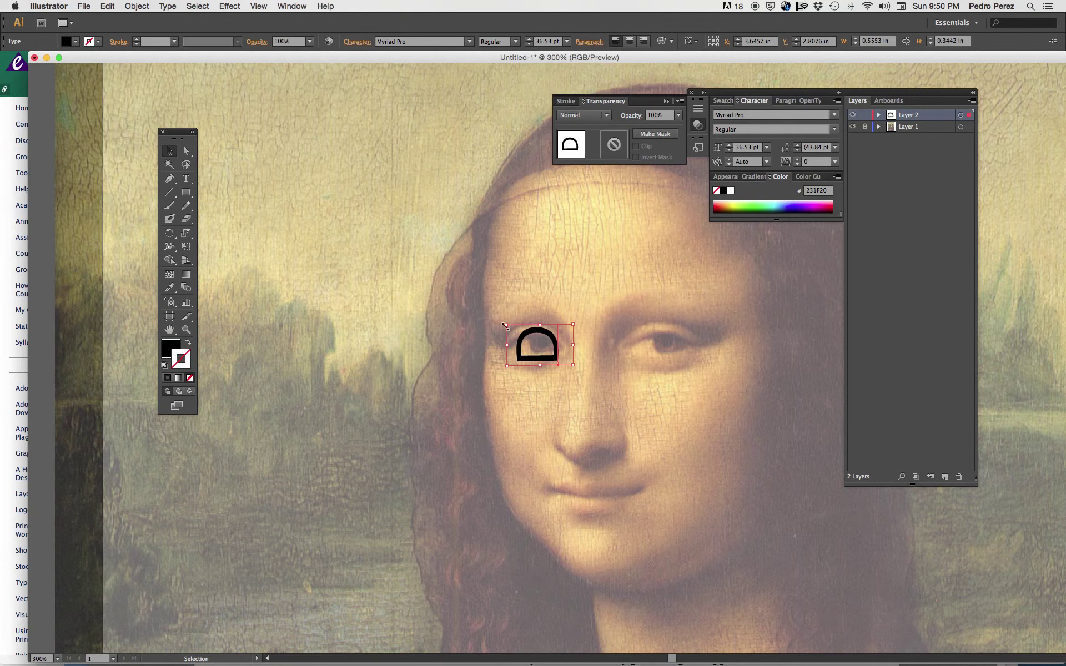
Enlarge the rotated D proportionally to about 40 pt and change its font to Party LET Plain:1.0
drag(505, 327, 500, 321)
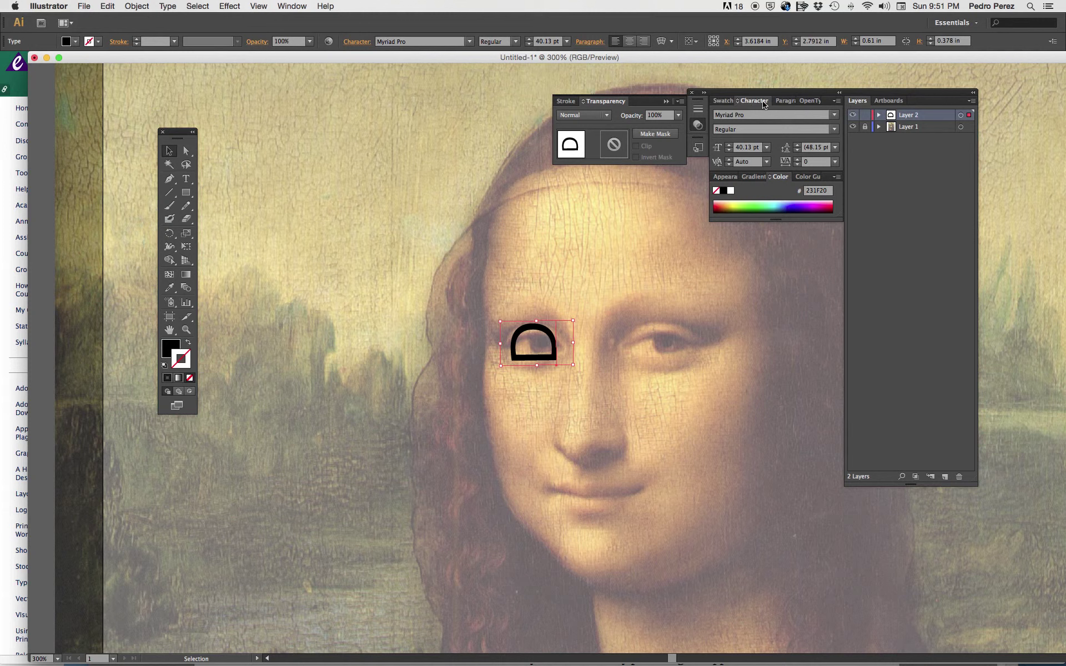
click(288, 7)
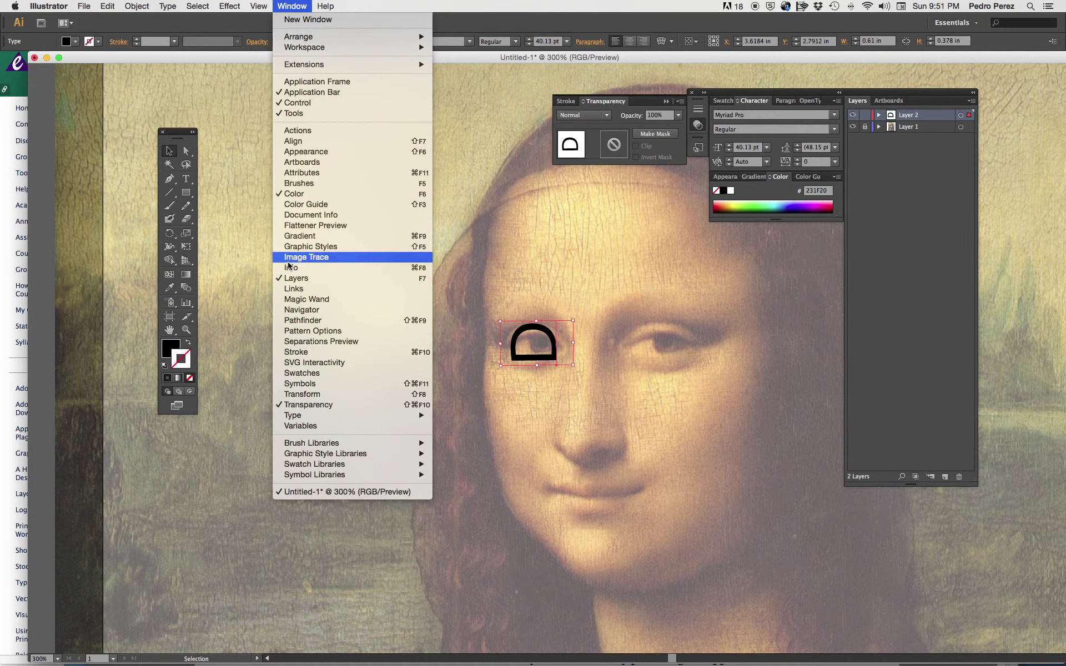
mouse_move(282, 416)
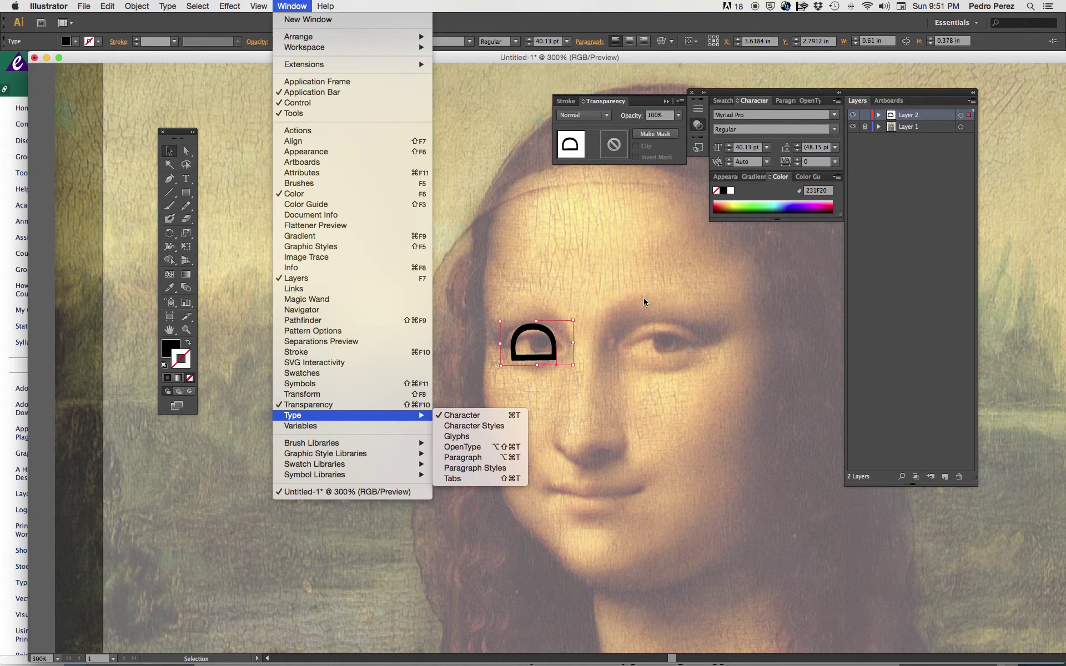
click(803, 93)
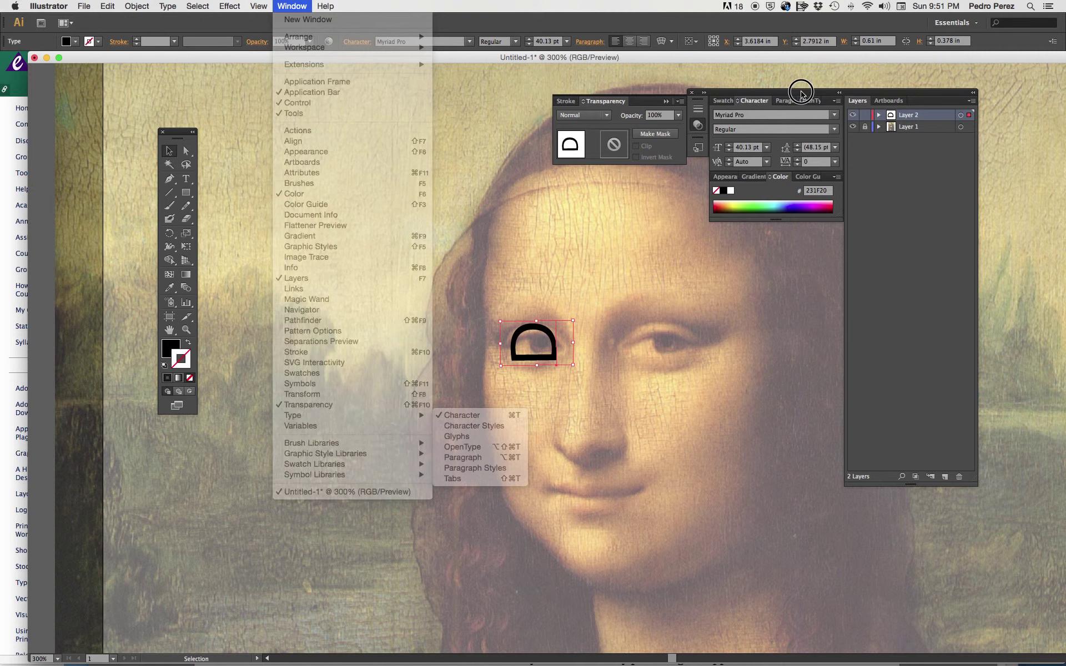
click(834, 115)
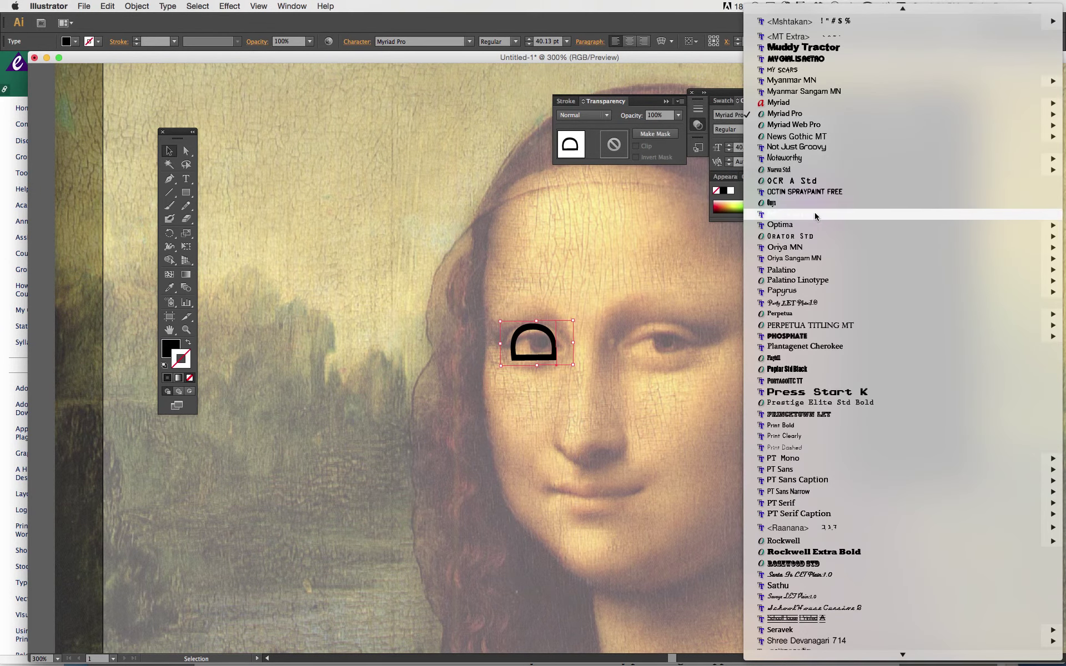
click(795, 304)
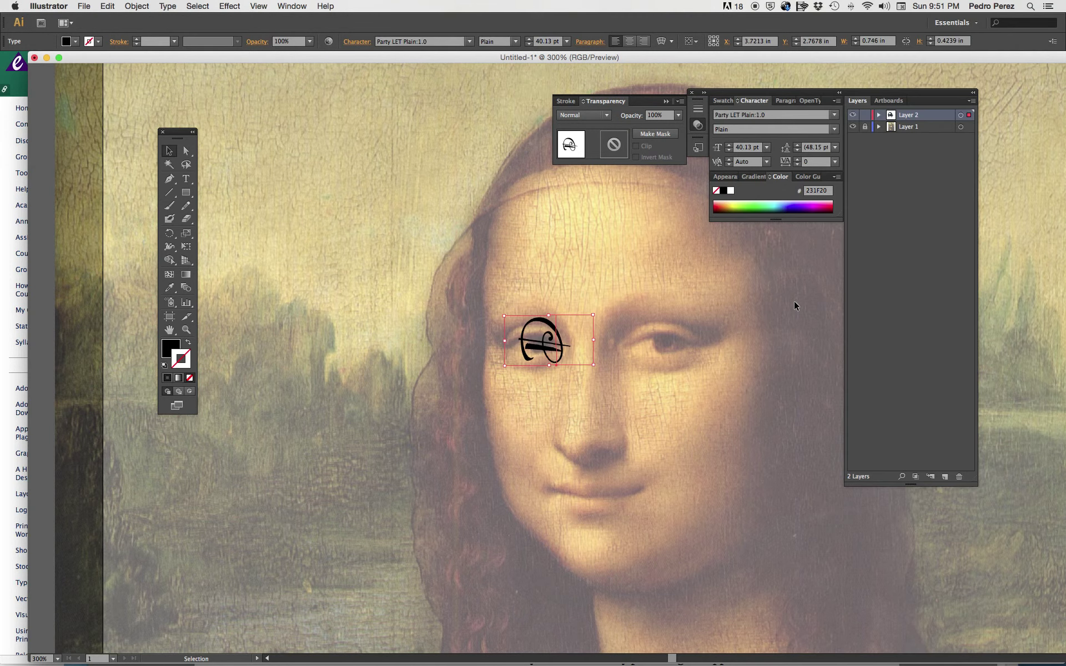
Try the Perpetua Regular and Steiner Light typefaces on the rotated letter D over the left-hand eye
click(835, 116)
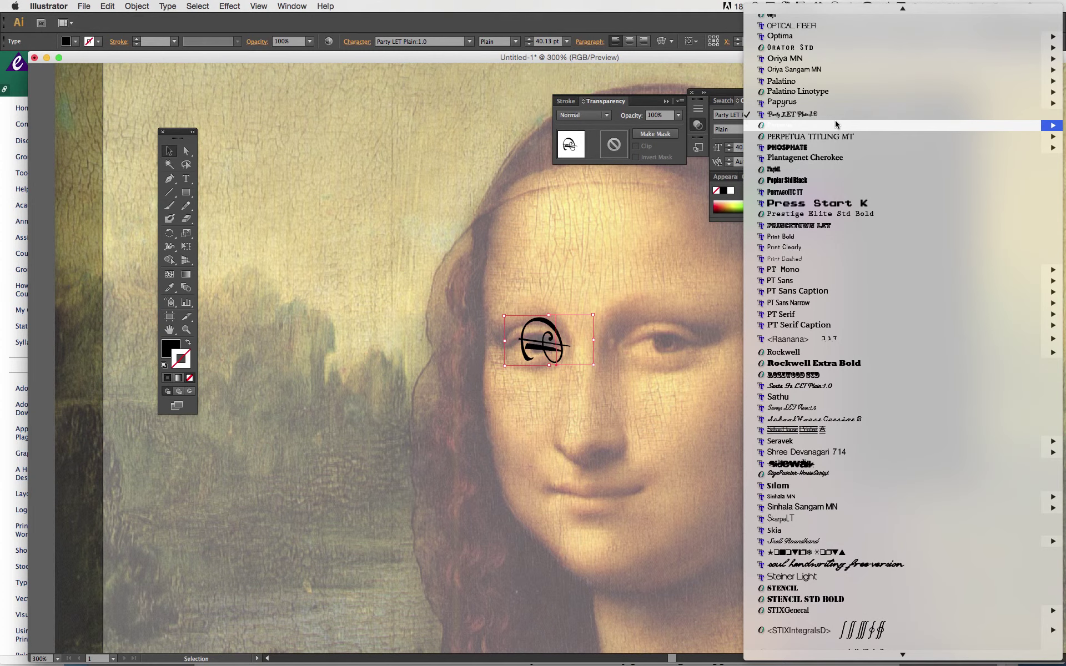
mouse_move(833, 125)
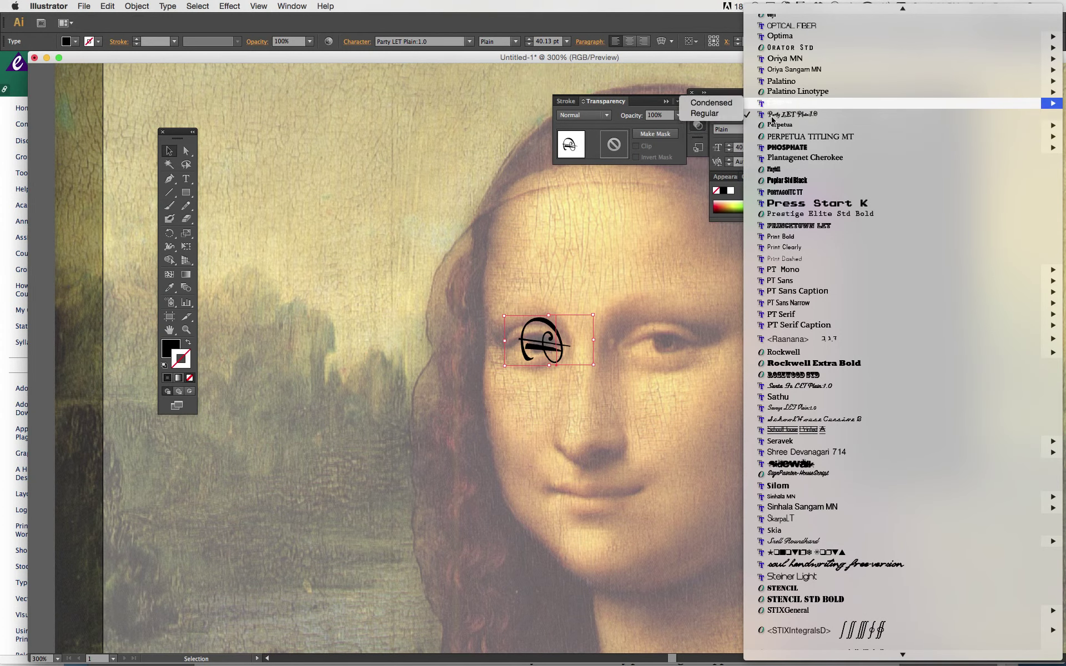
click(720, 125)
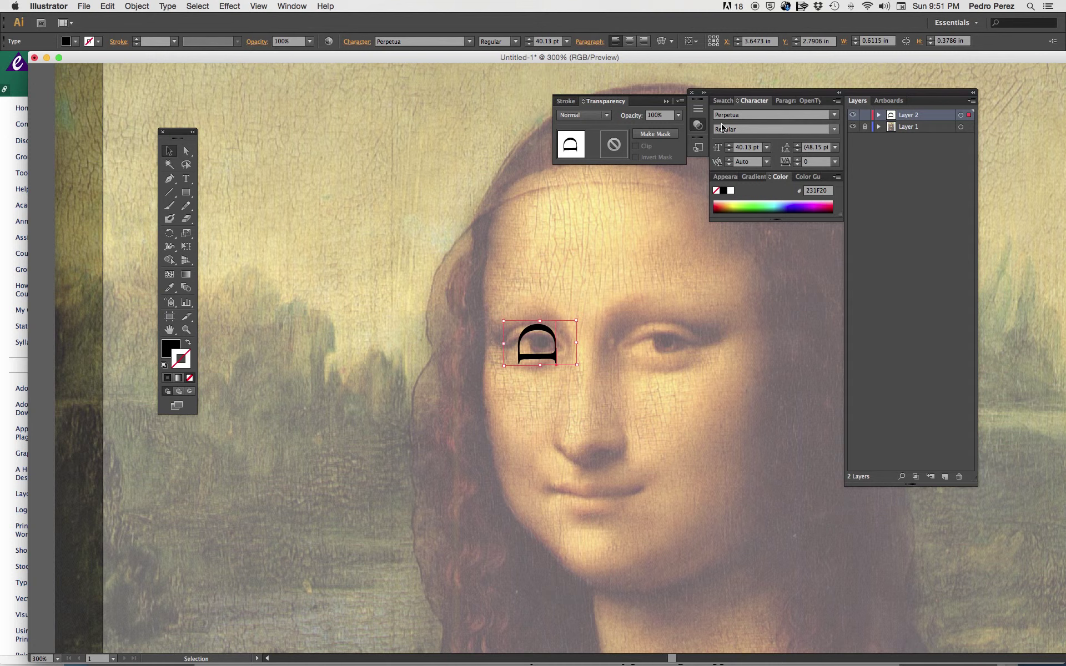
click(834, 114)
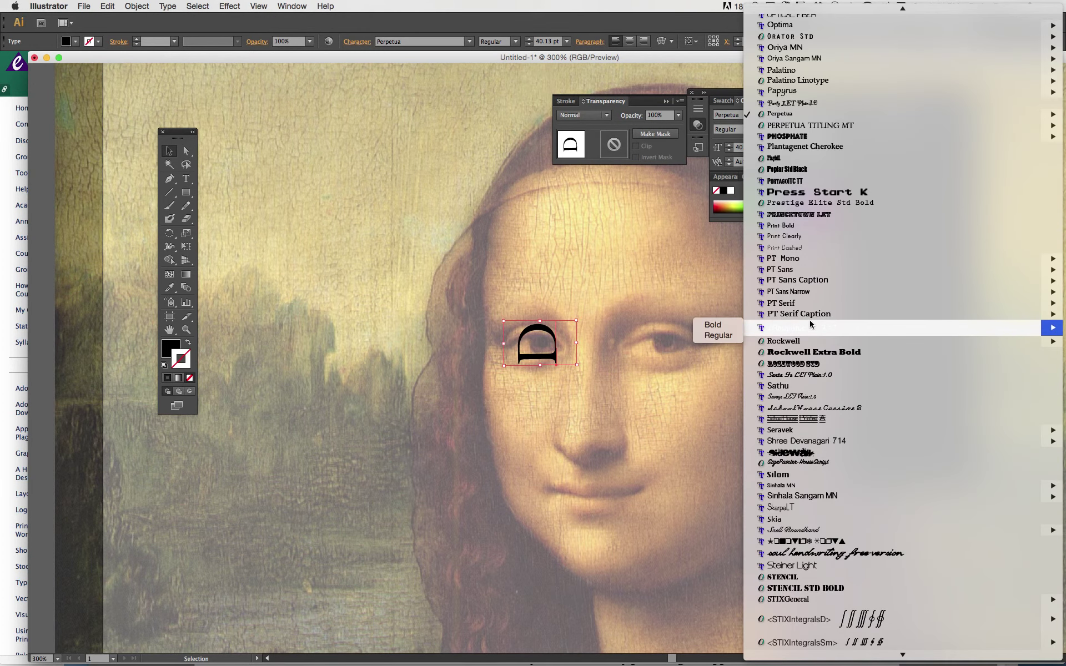
scroll(811, 319, down, 1)
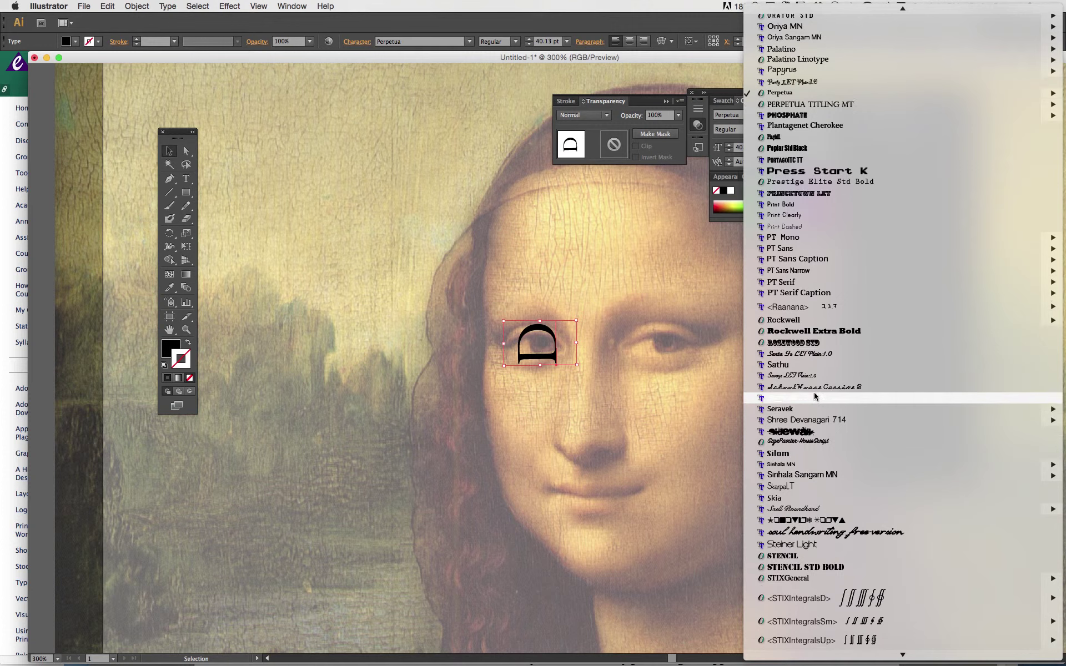
scroll(814, 394, down, 3)
mouse_move(810, 447)
scroll(806, 444, down, 4)
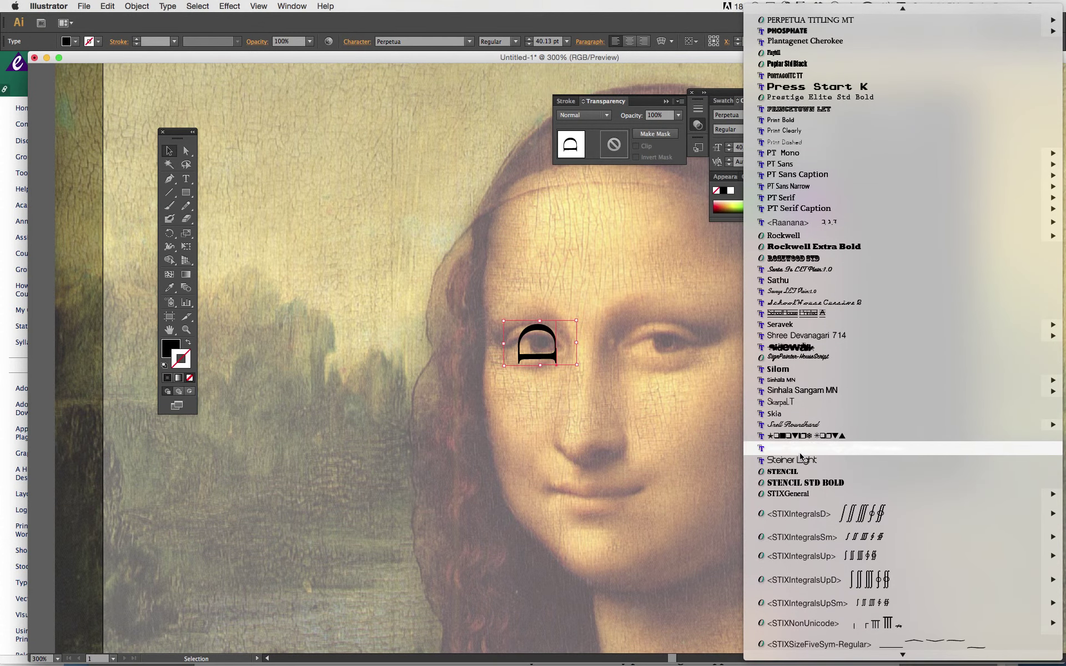
click(799, 461)
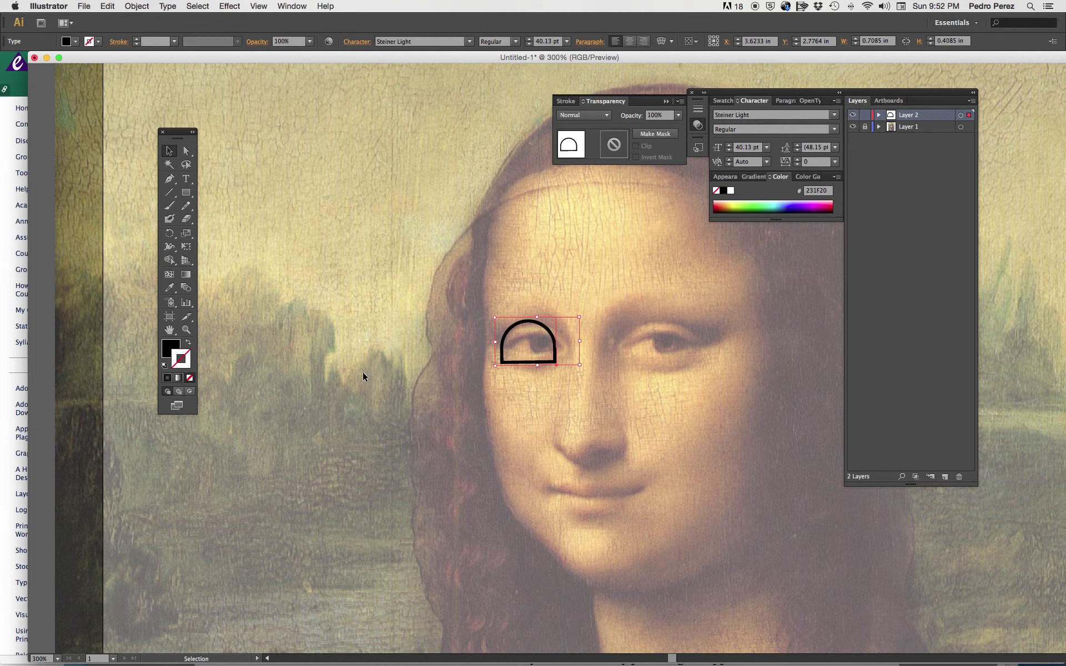
Change the font of the rotated D over the eye to Synchro LET and deselect it
click(836, 115)
mouse_move(808, 389)
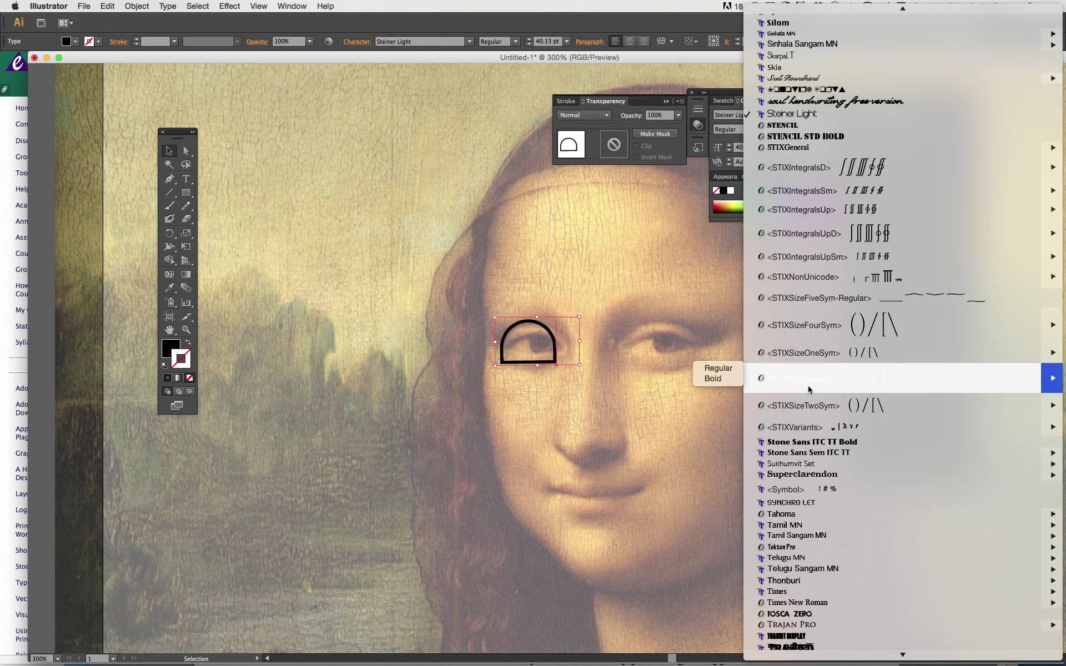
click(792, 504)
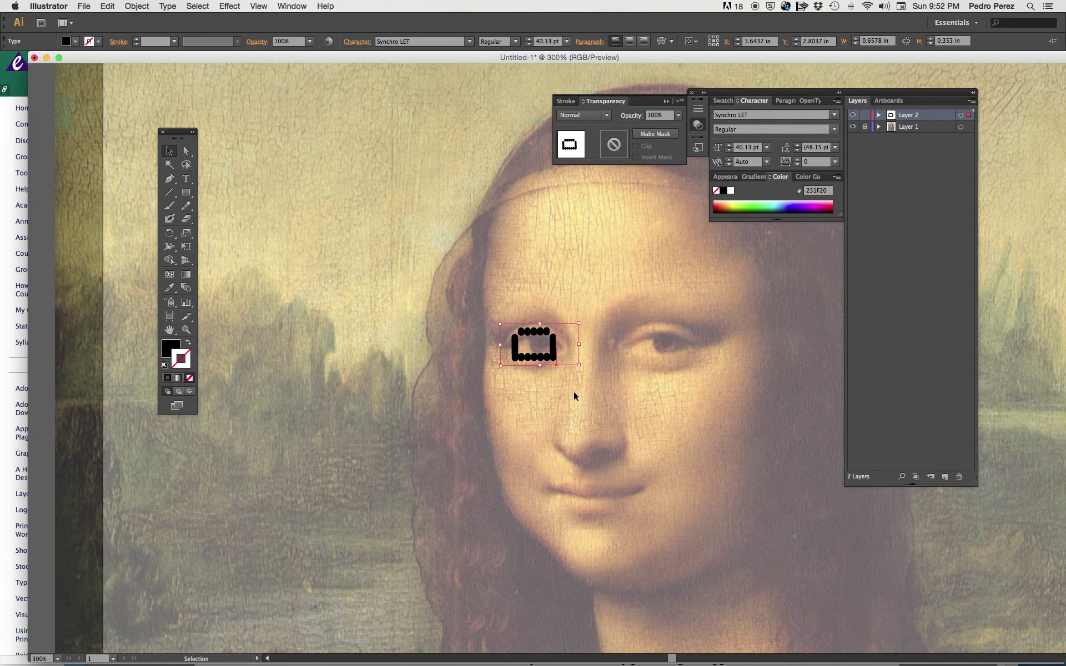
scroll(663, 340, down, 1)
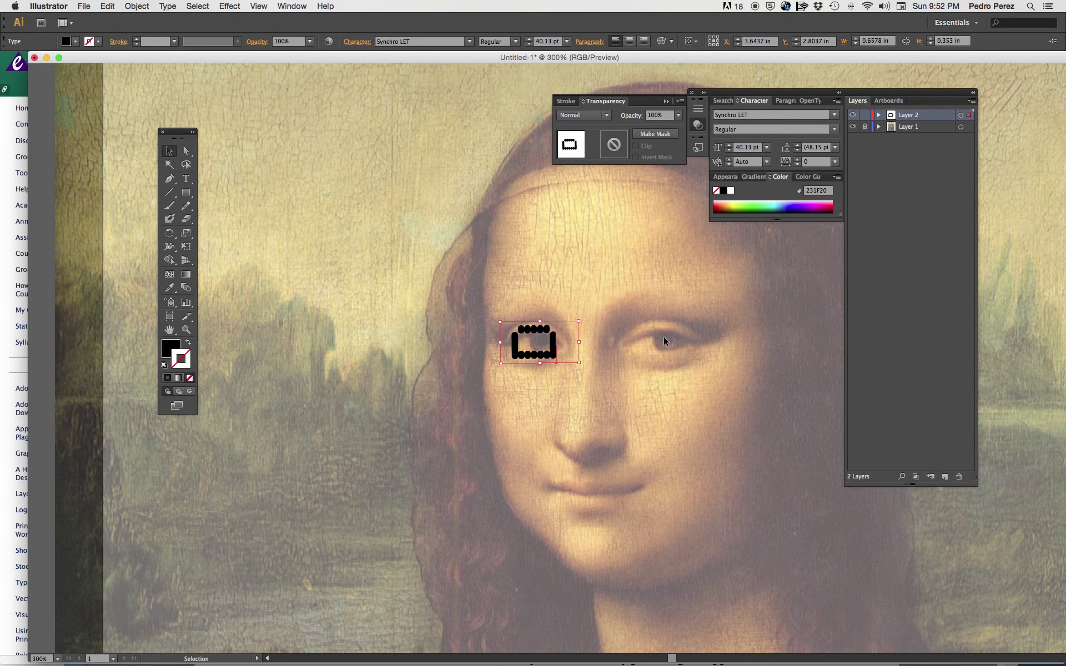
click(672, 403)
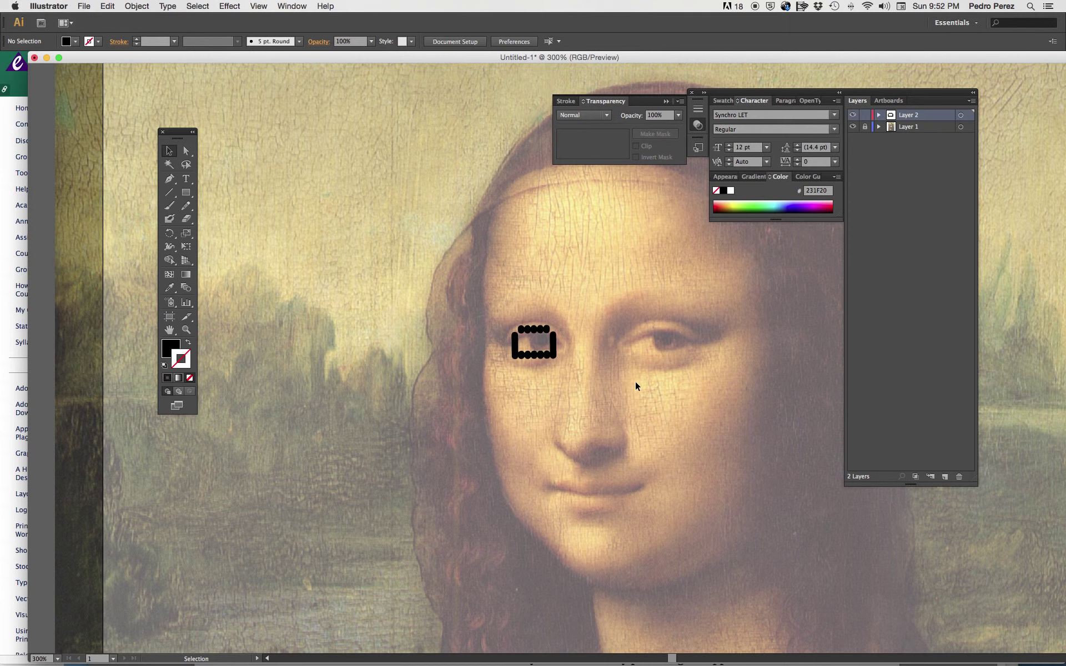
Hide and reshow the guide image on Layer 1 to check the lettering on its own
click(853, 127)
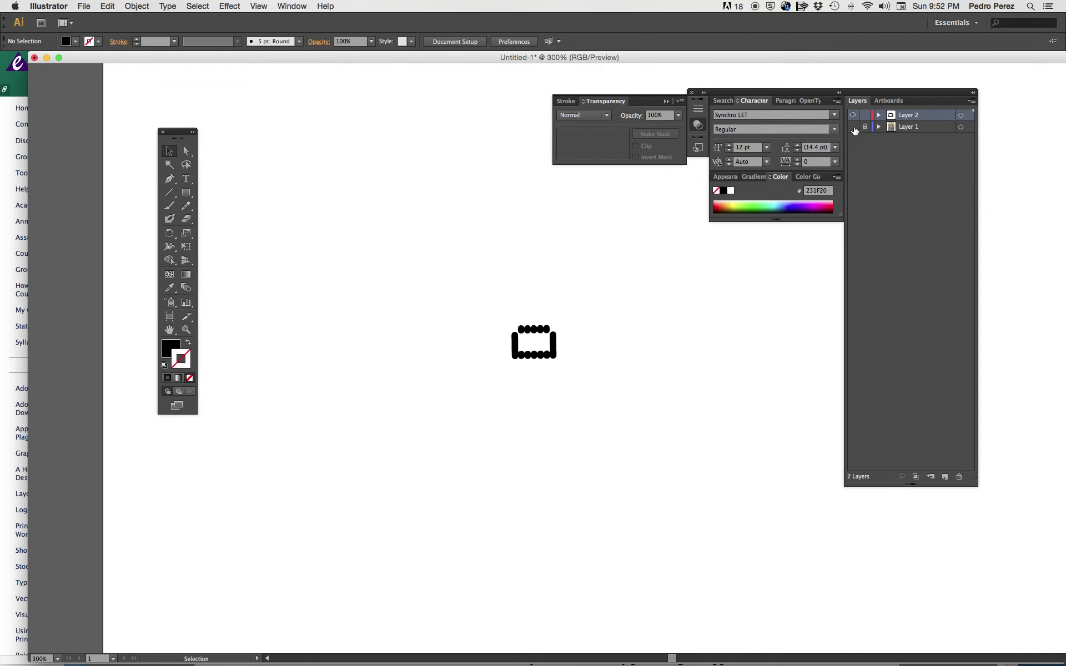
click(853, 128)
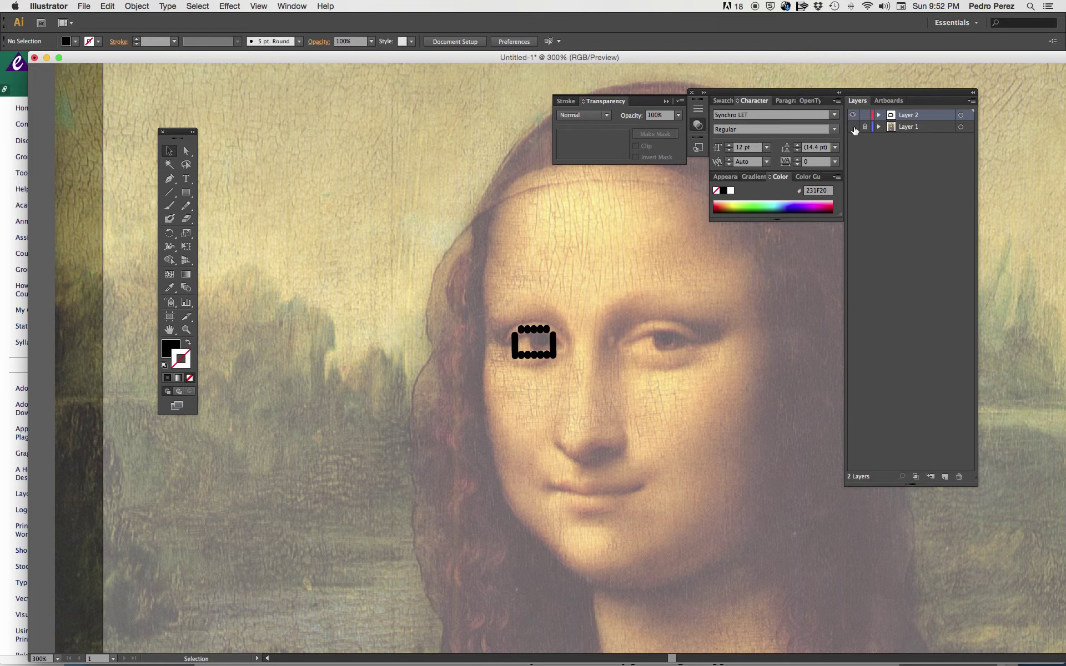
click(854, 127)
click(854, 127)
Prepare the Pen tool to draw with no fill and a black stroke
scroll(591, 305, down, 2)
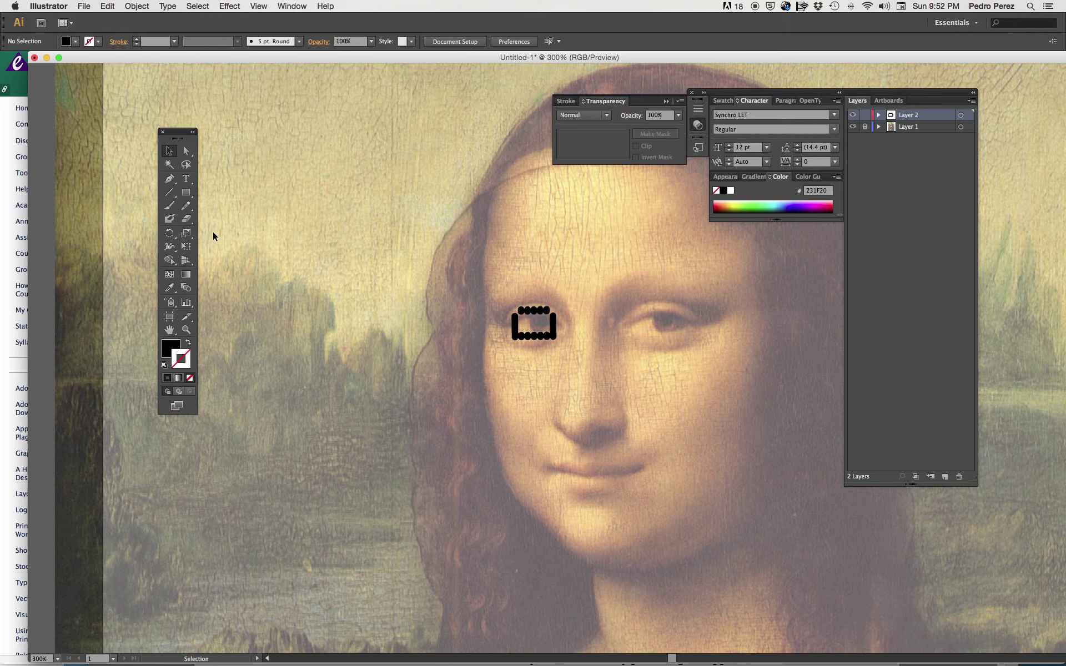
scroll(214, 237, down, 1)
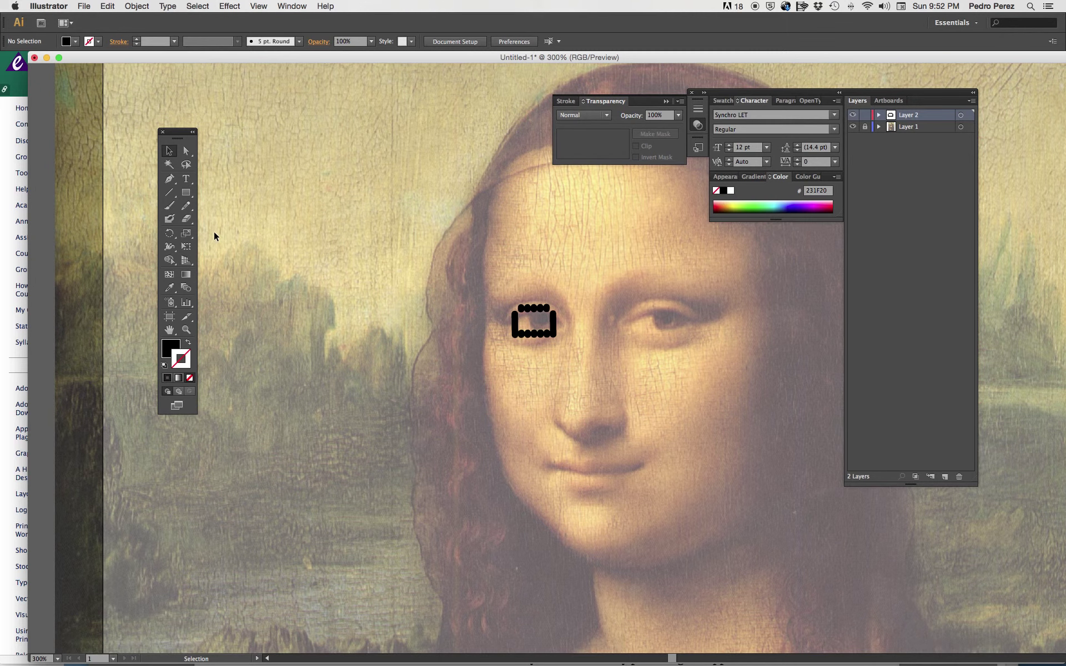
click(170, 179)
click(179, 354)
click(171, 349)
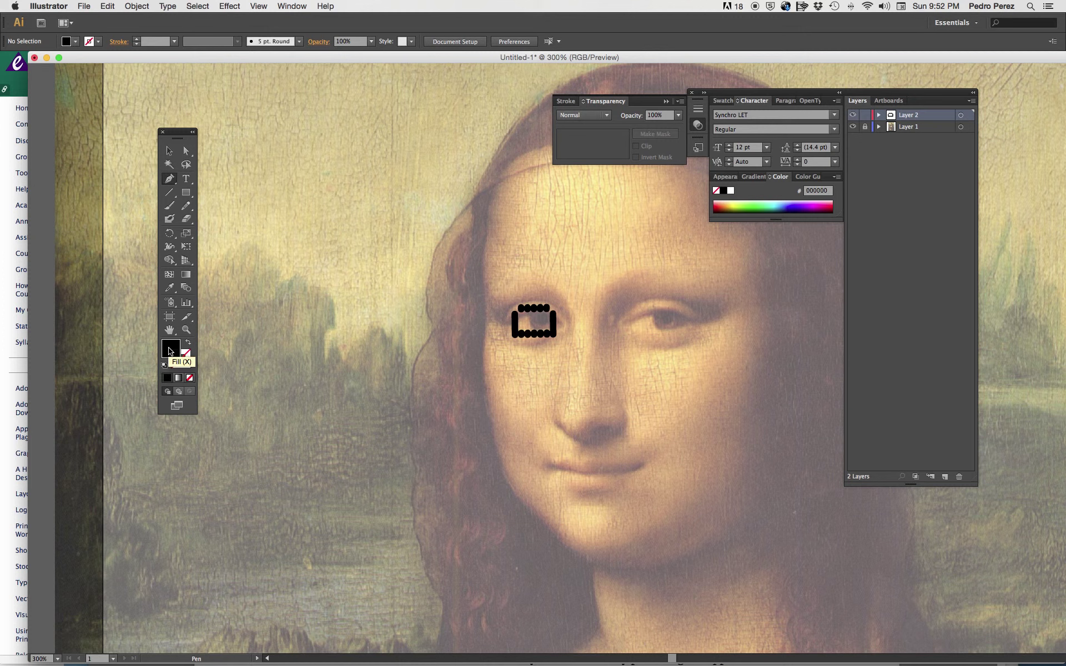
click(189, 379)
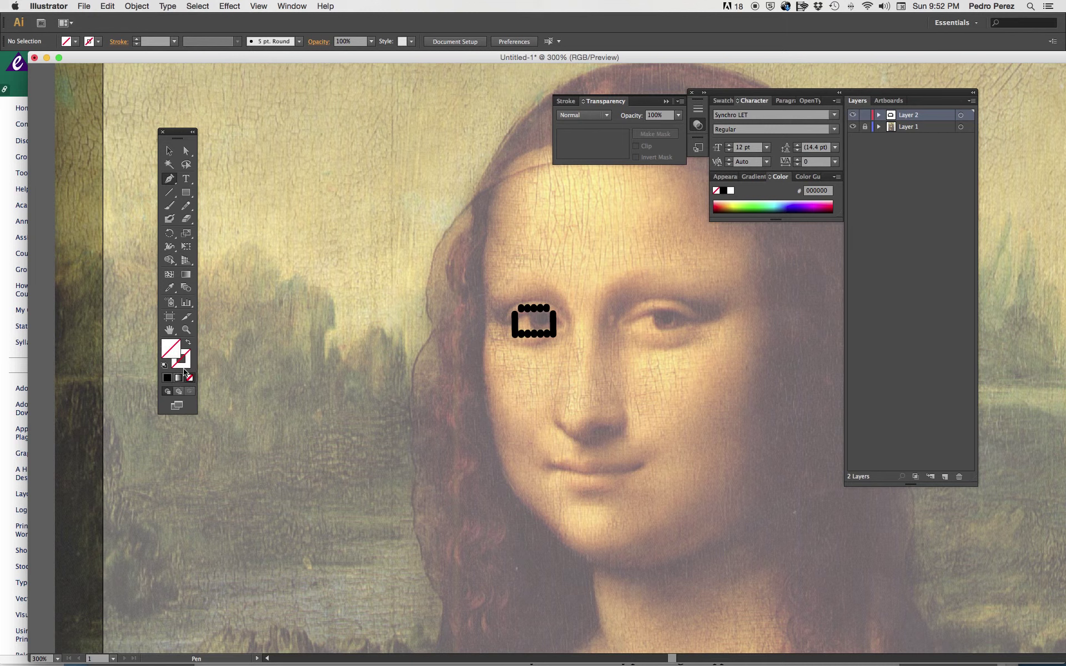
click(184, 367)
click(168, 379)
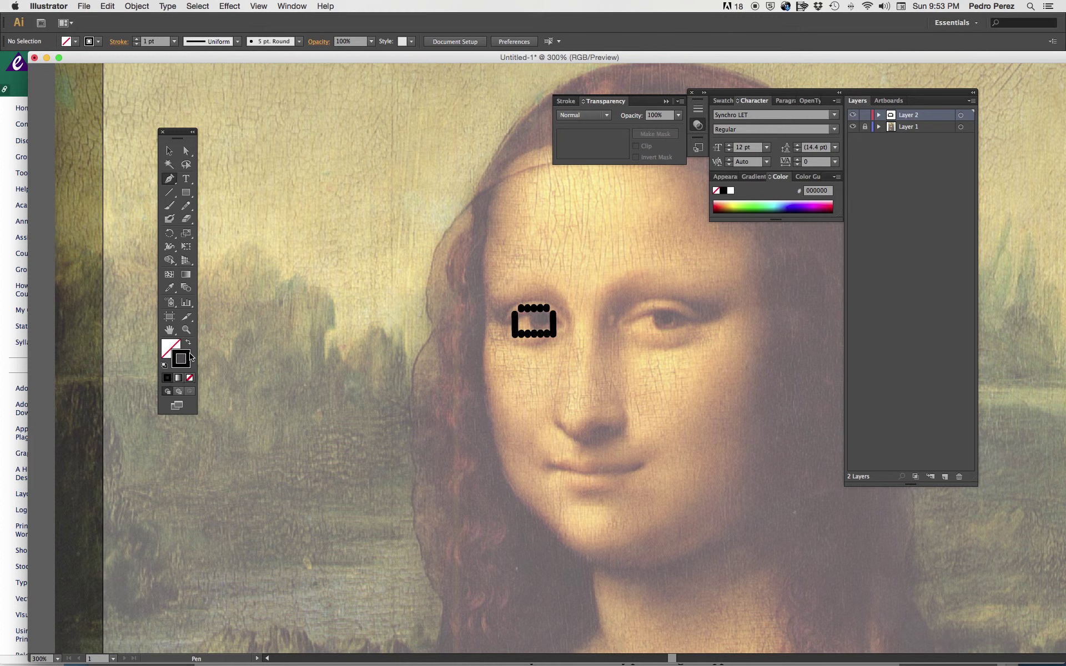
Draw an open path along the face's left-hand edge from the eyebrow around the chin, about 1.91 in wide and 2.41 in tall
click(484, 280)
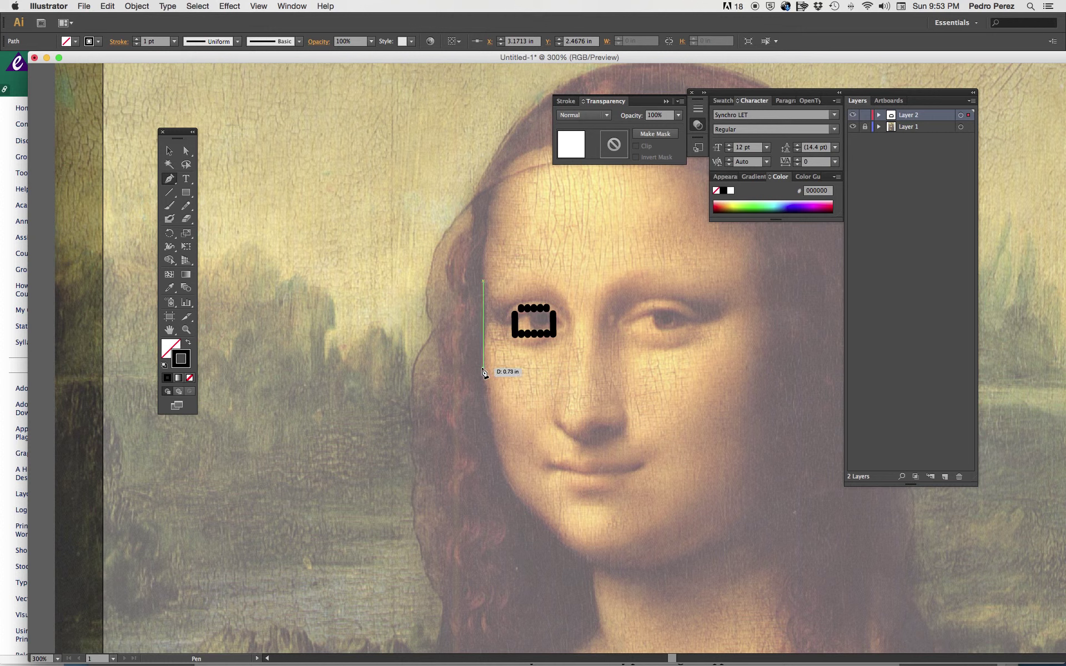
drag(481, 369, 492, 397)
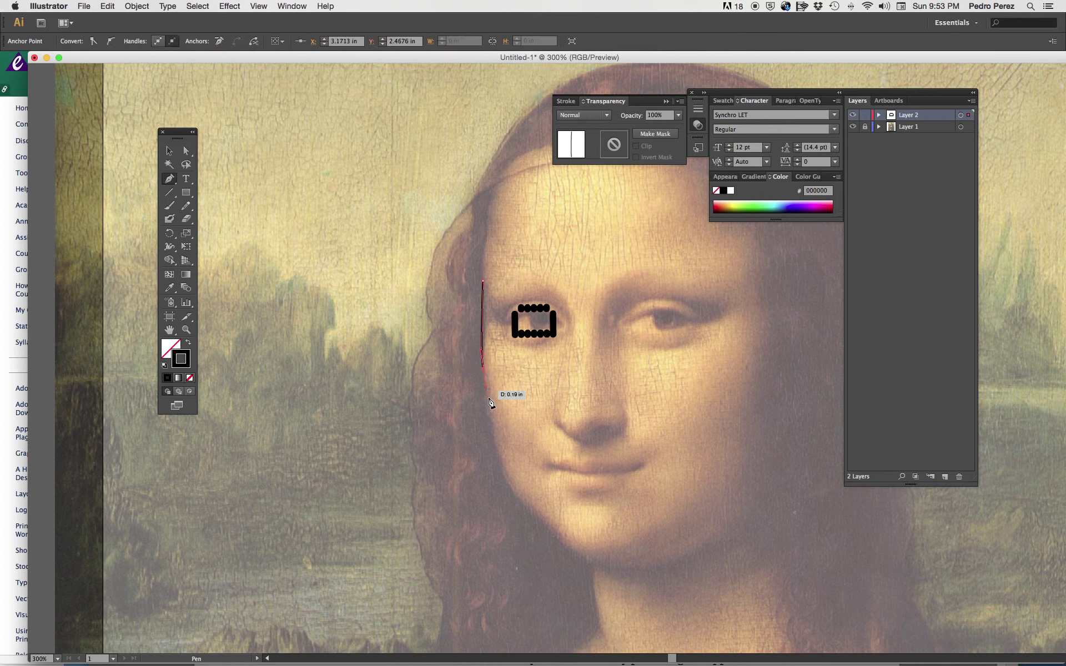
click(498, 459)
click(547, 531)
drag(575, 553, 675, 565)
drag(675, 565, 713, 554)
click(711, 552)
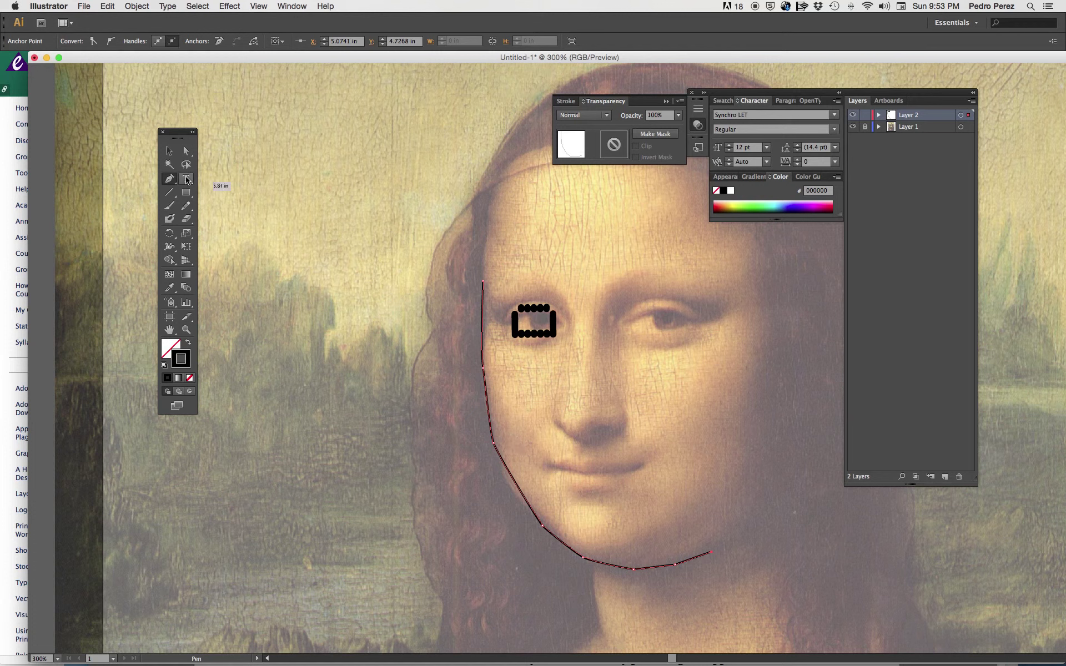
Add the text "THE MONA LISA WAS PAINTED IN FLORENCE" along the face path with the Type on a Path tool
drag(186, 178, 244, 211)
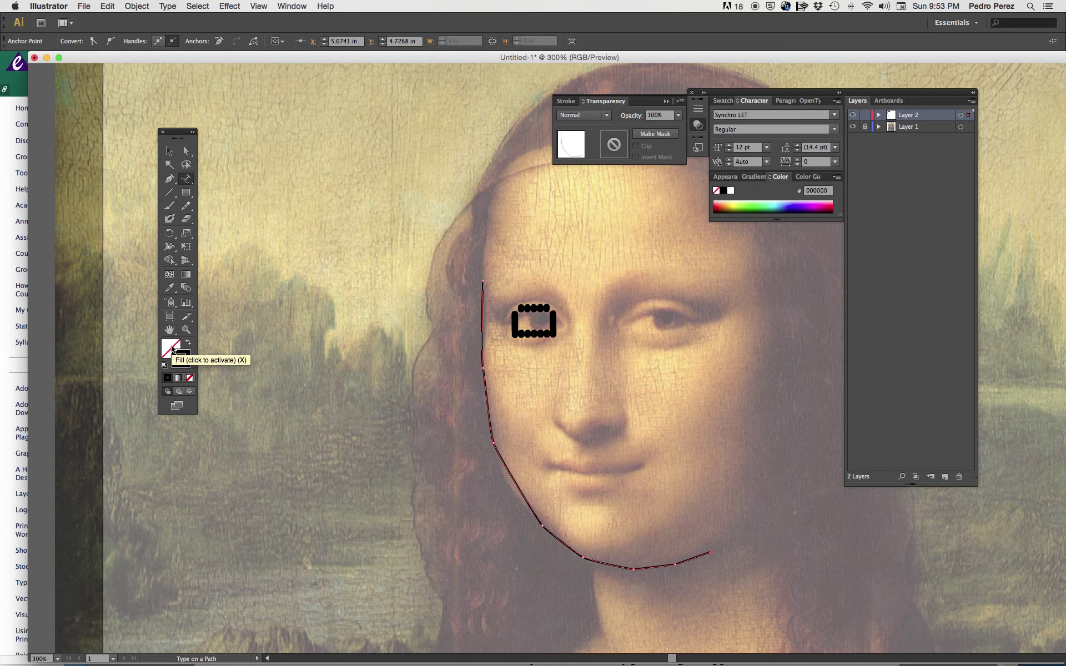
click(168, 377)
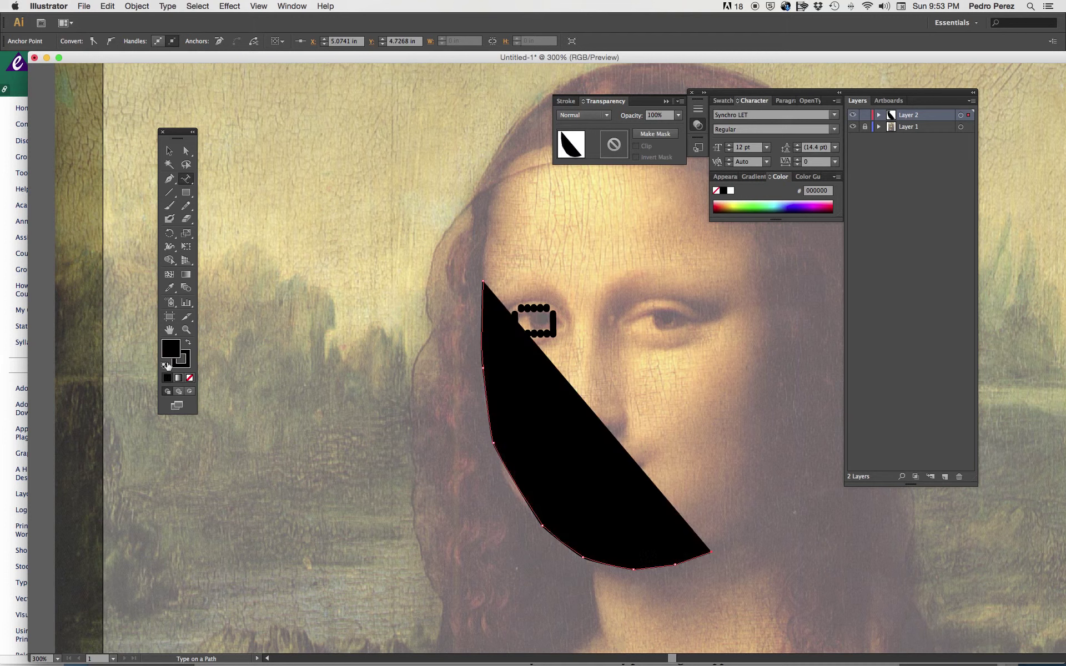
key(super+z)
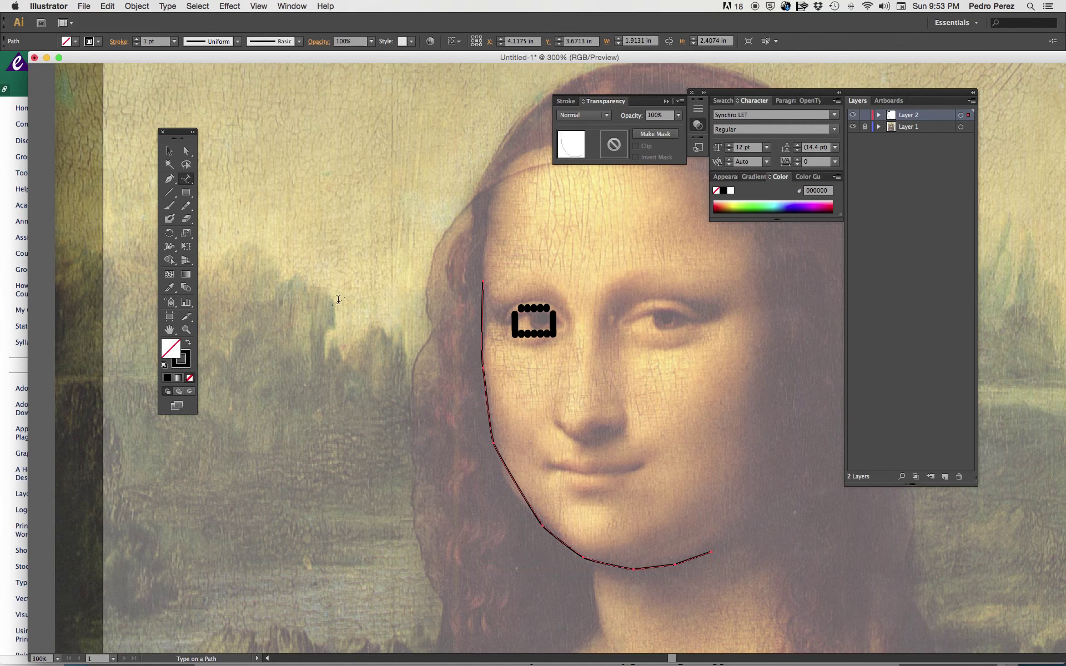
click(483, 284)
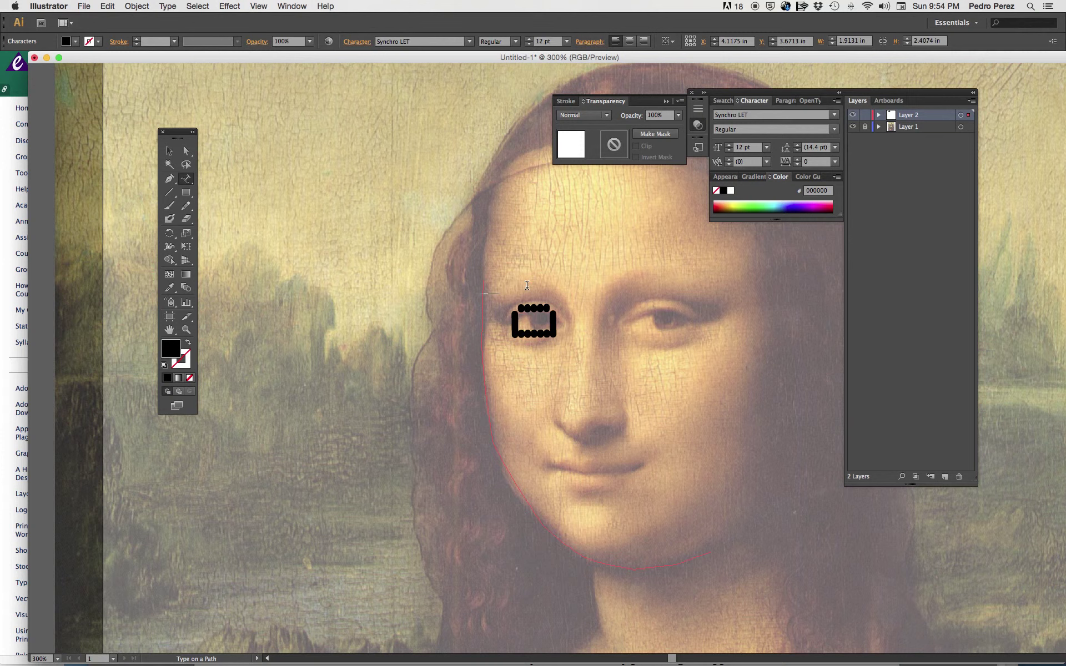
text(THE MONA L)
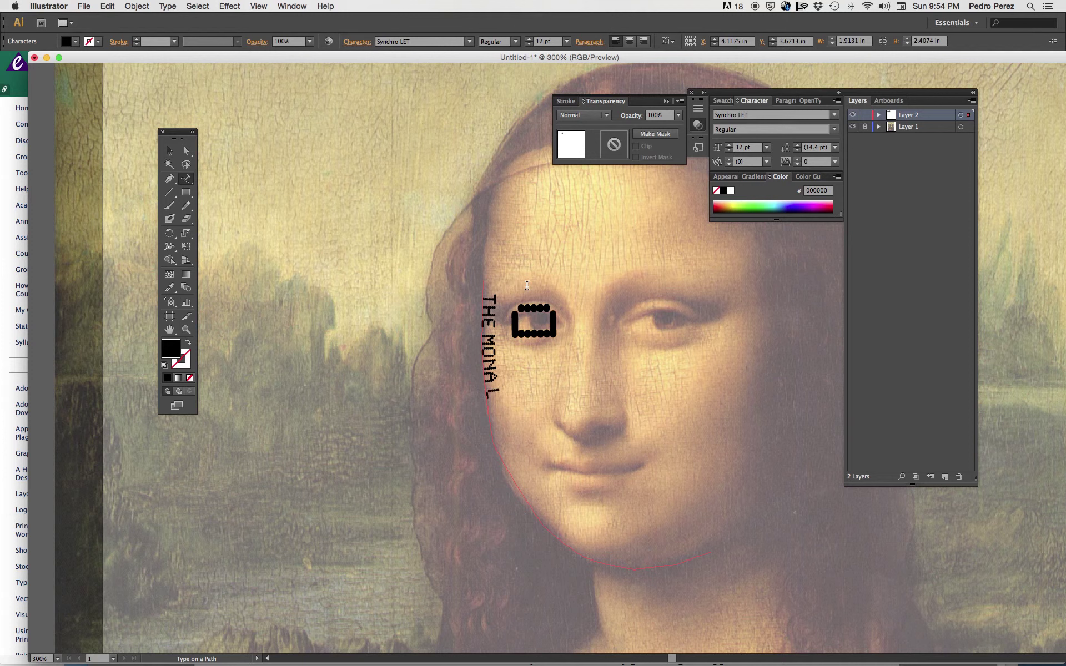
text(ISA WAS PAINTE)
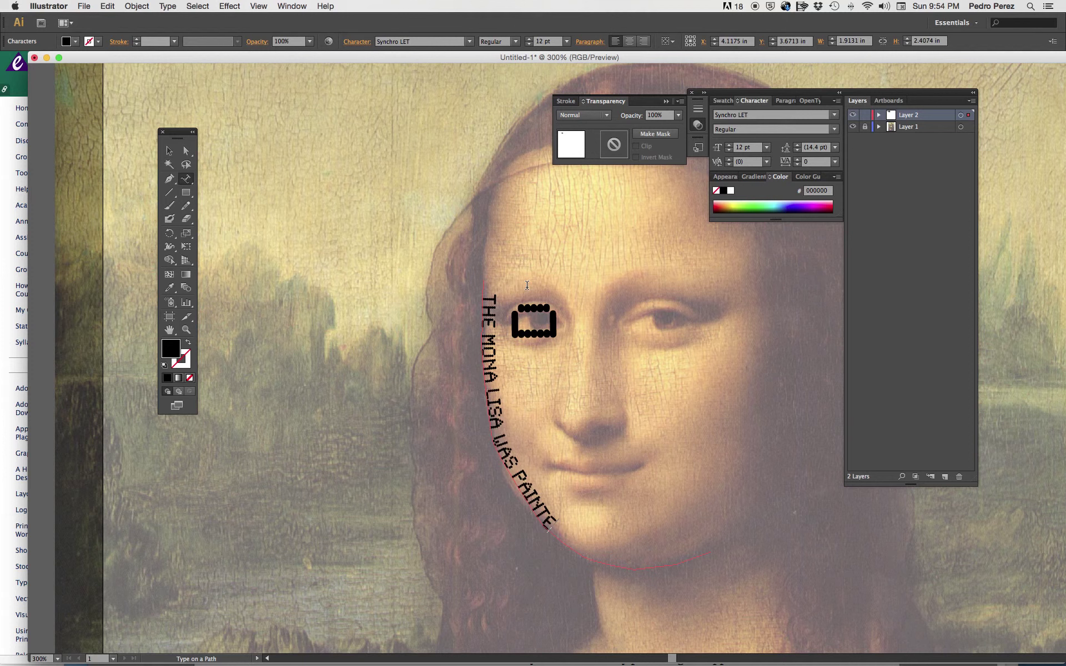
text(D IN FLORENCE)
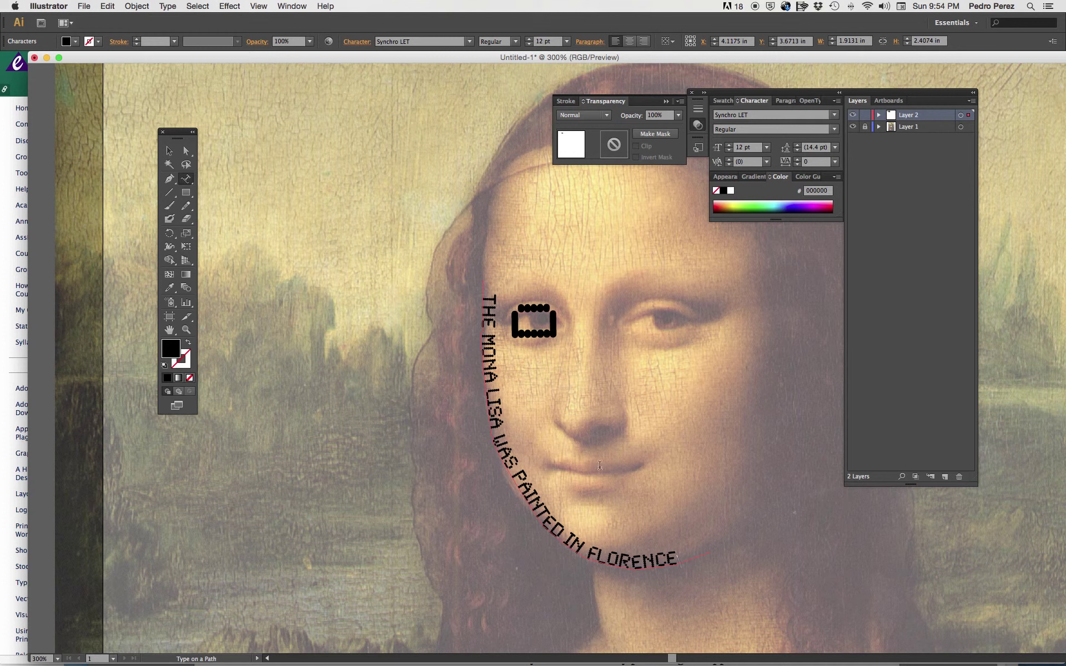
Change all the text on the face path to the Xtreem Thin Demo font at 8 pt, and deselect it
mouse_move(676, 559)
mouse_down()
mouse_move(586, 542)
mouse_move(487, 413)
mouse_move(483, 369)
mouse_move(511, 273)
mouse_up()
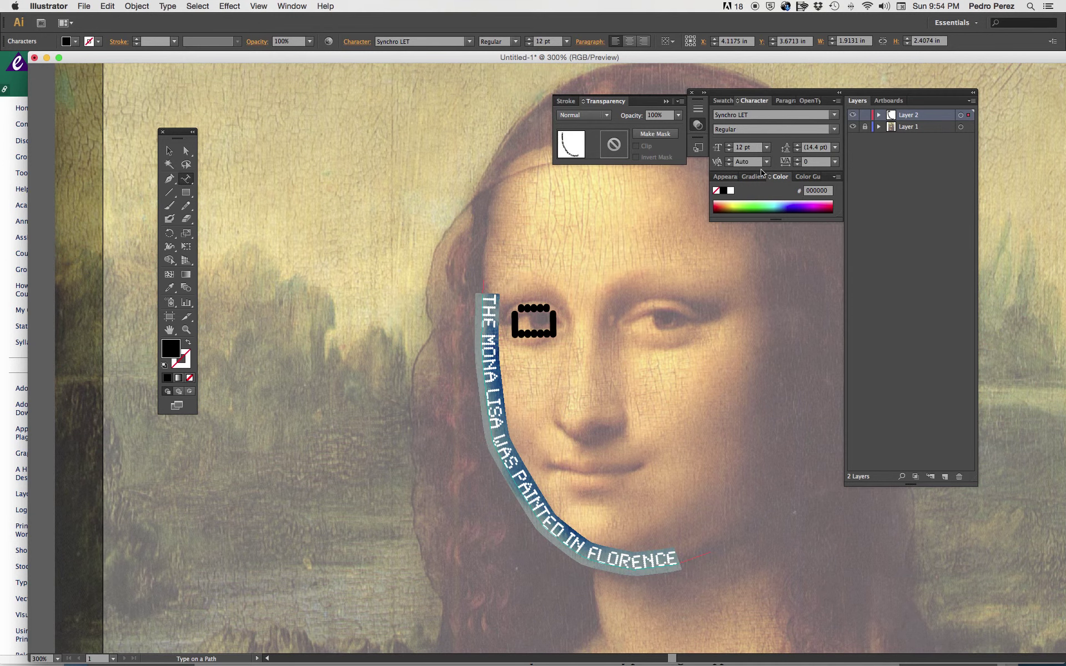
click(834, 115)
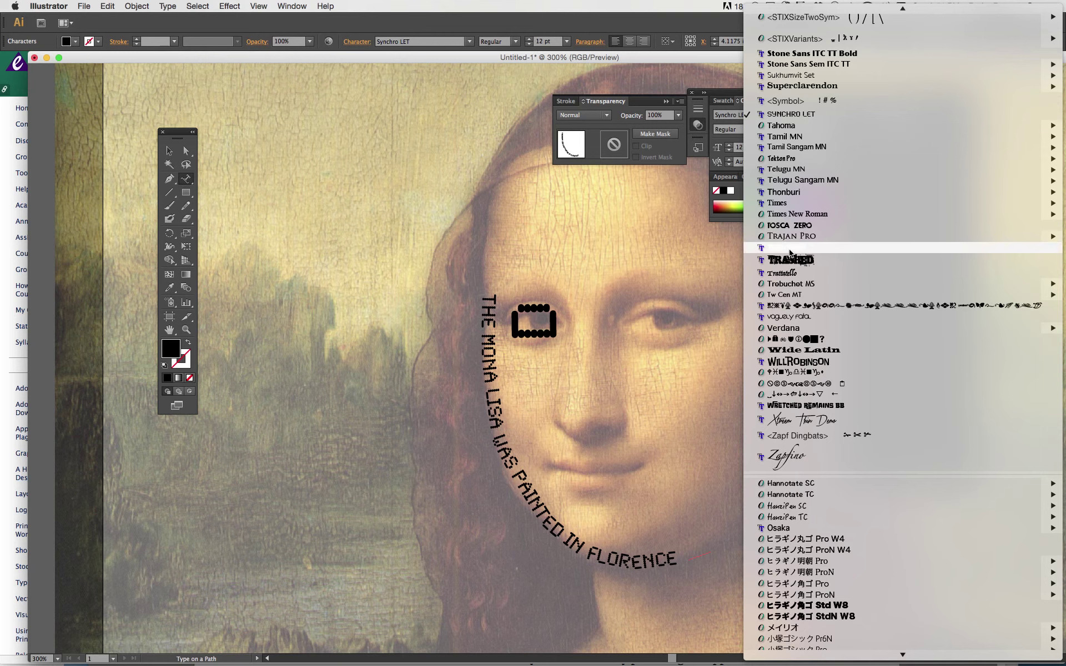
key(Escape)
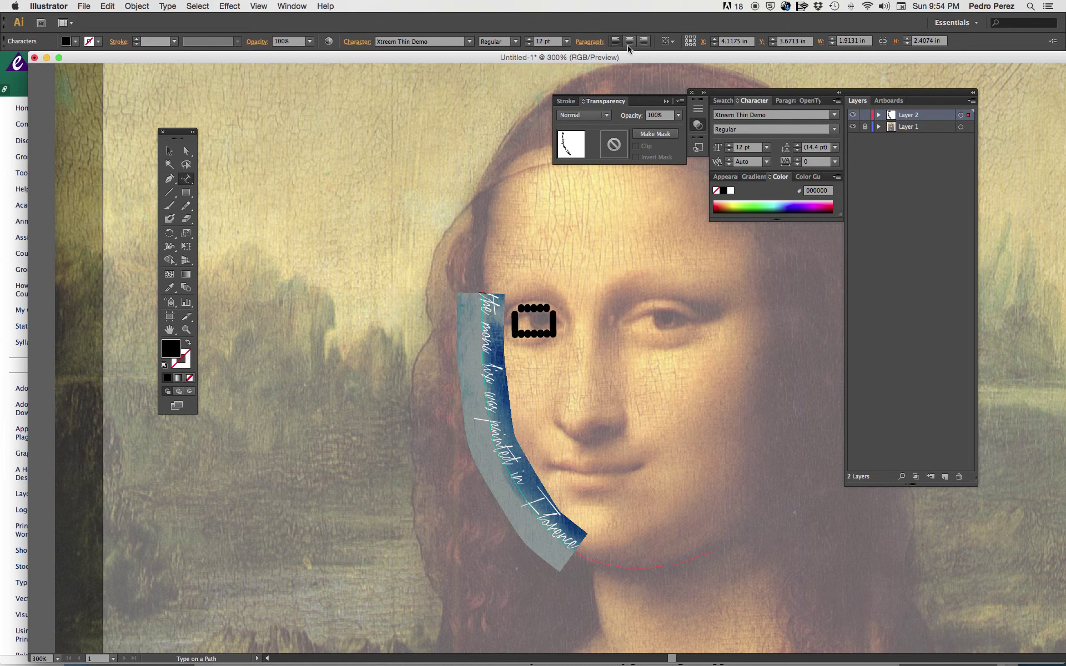
click(567, 42)
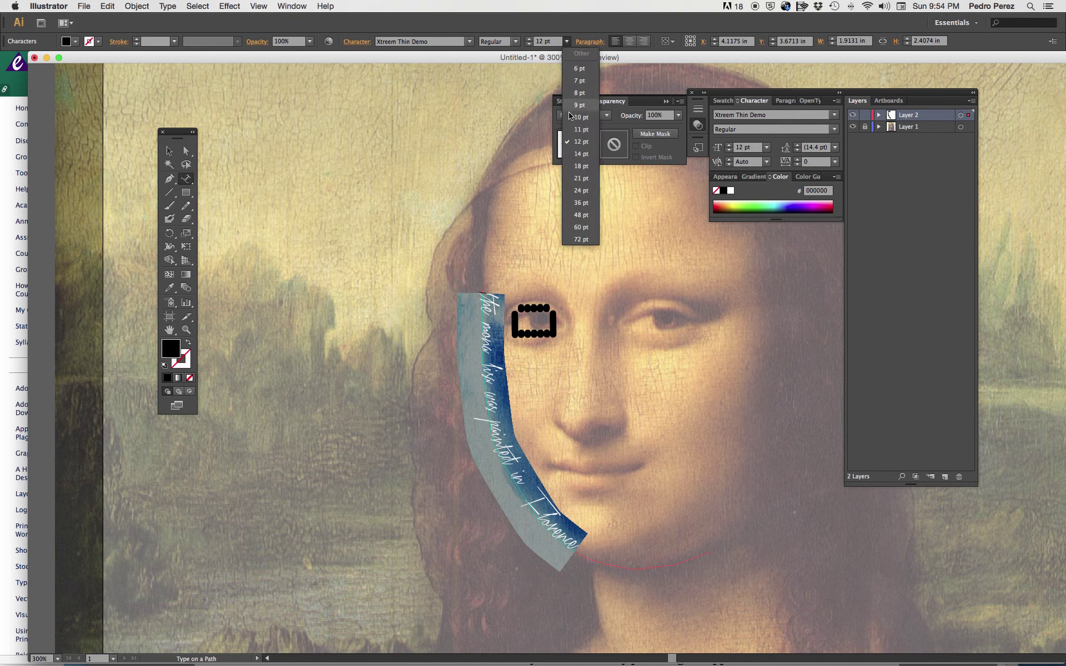
click(575, 93)
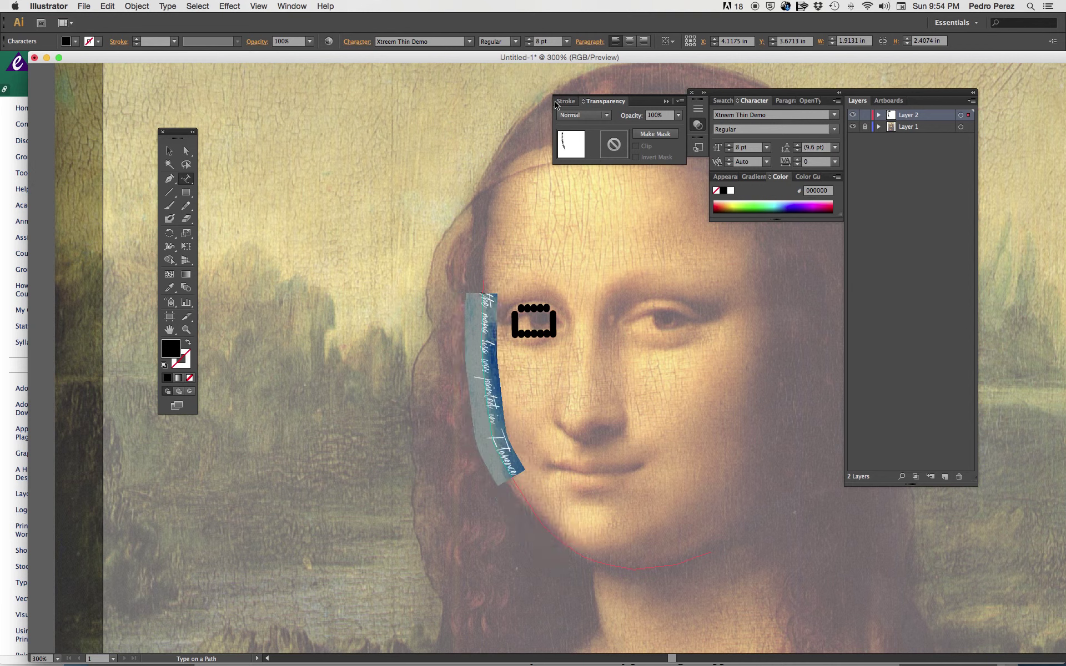
click(169, 151)
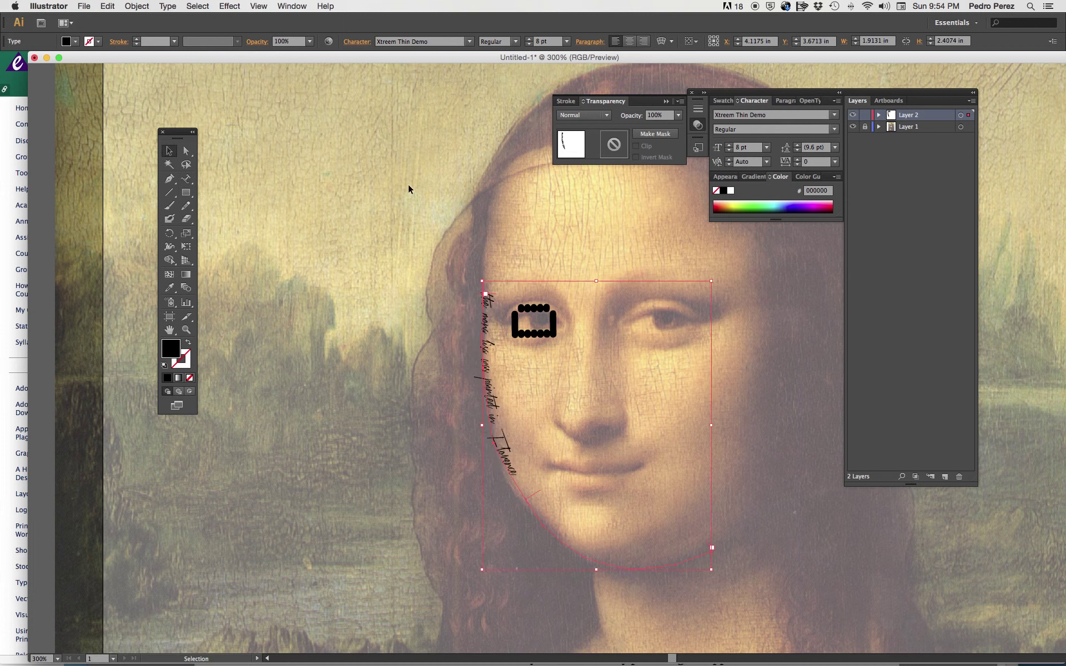
click(758, 355)
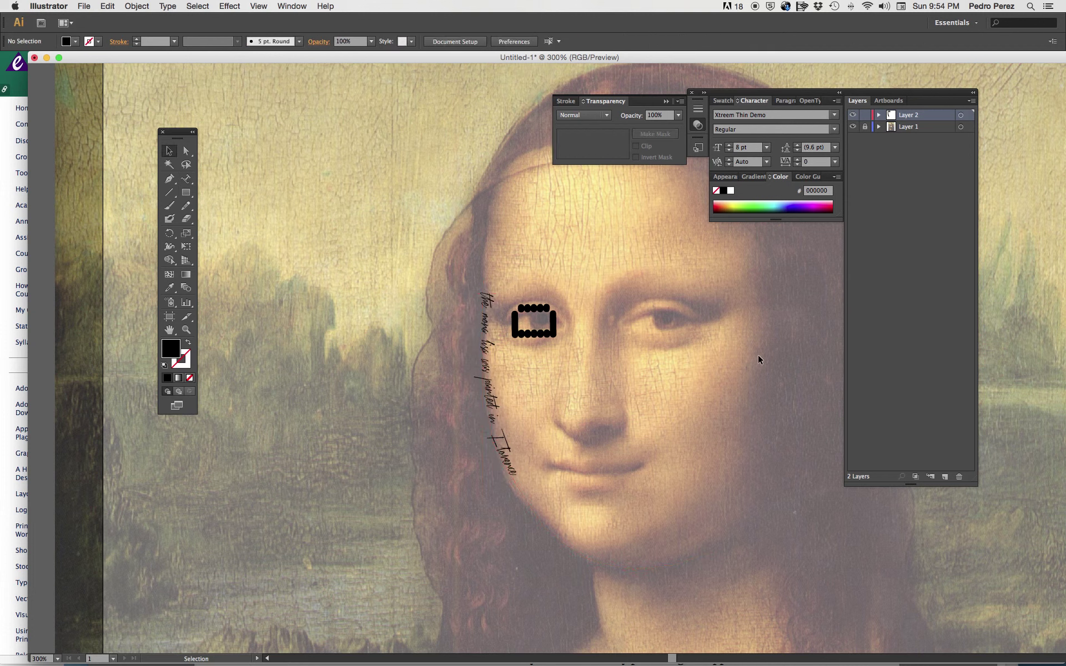
Preview the lettering with the Layer 1 guide image briefly hidden, and review the project instructions in Safari before returning to Illustrator
click(854, 128)
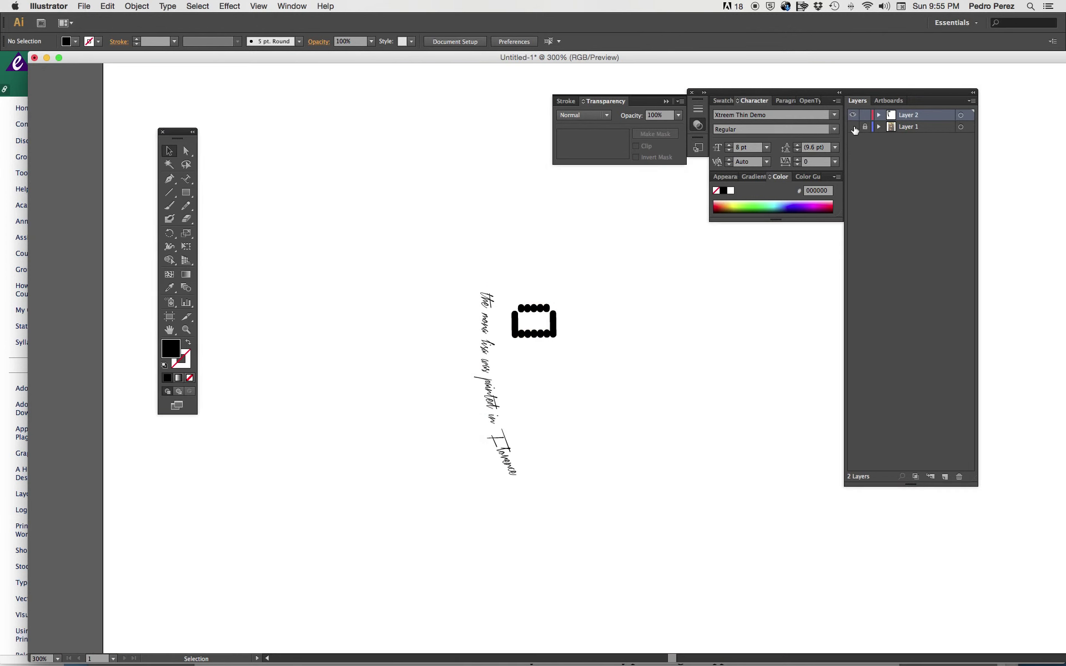
click(854, 127)
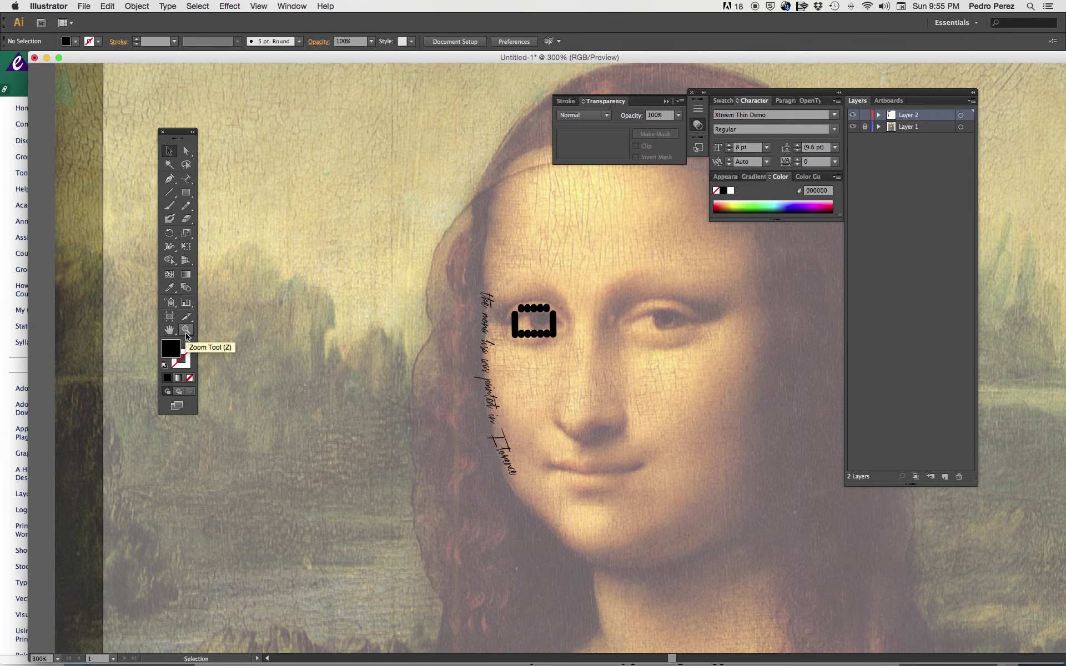
click(20, 350)
scroll(372, 506, down, 1)
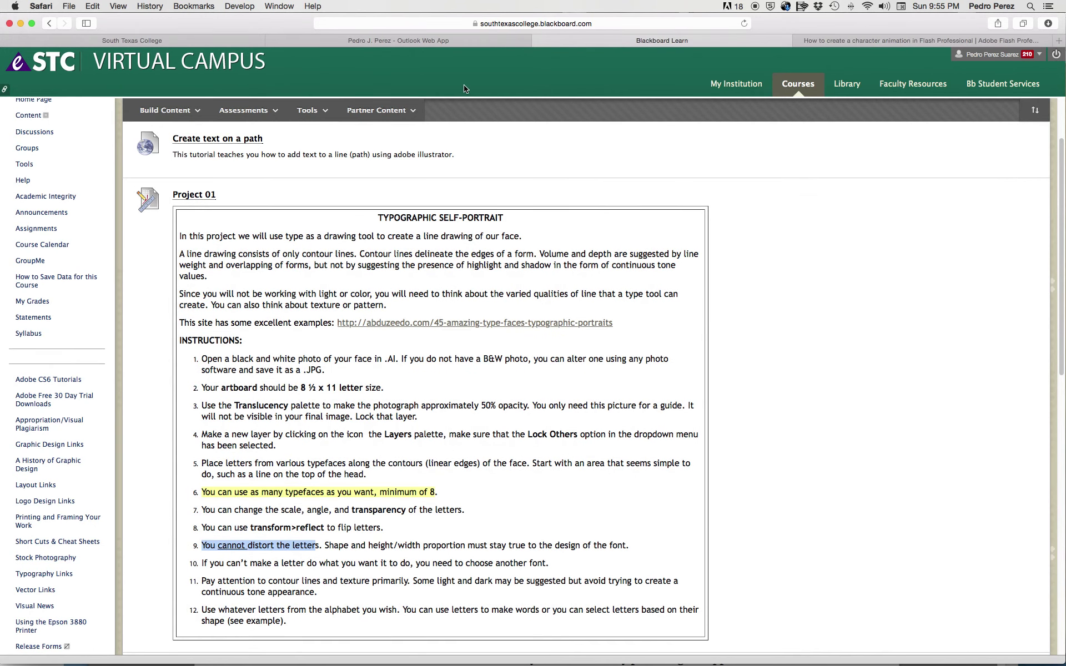
key(super+Tab)
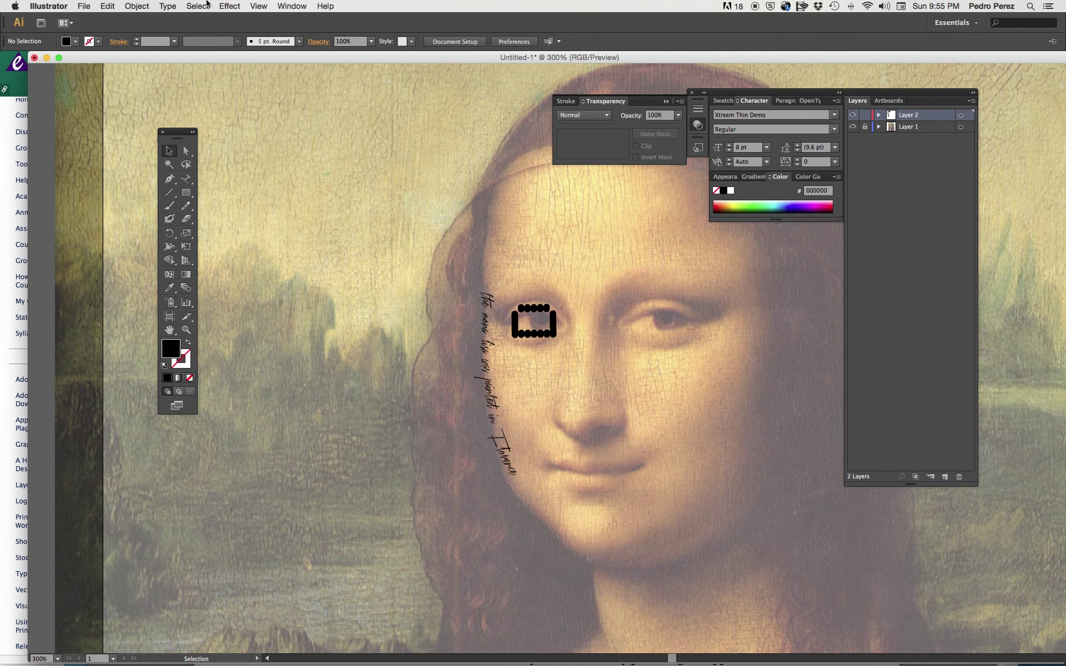
Look up the JPEG (jpg) format in the export options without exporting, and preview the artwork with Layer 1 briefly hidden
click(83, 6)
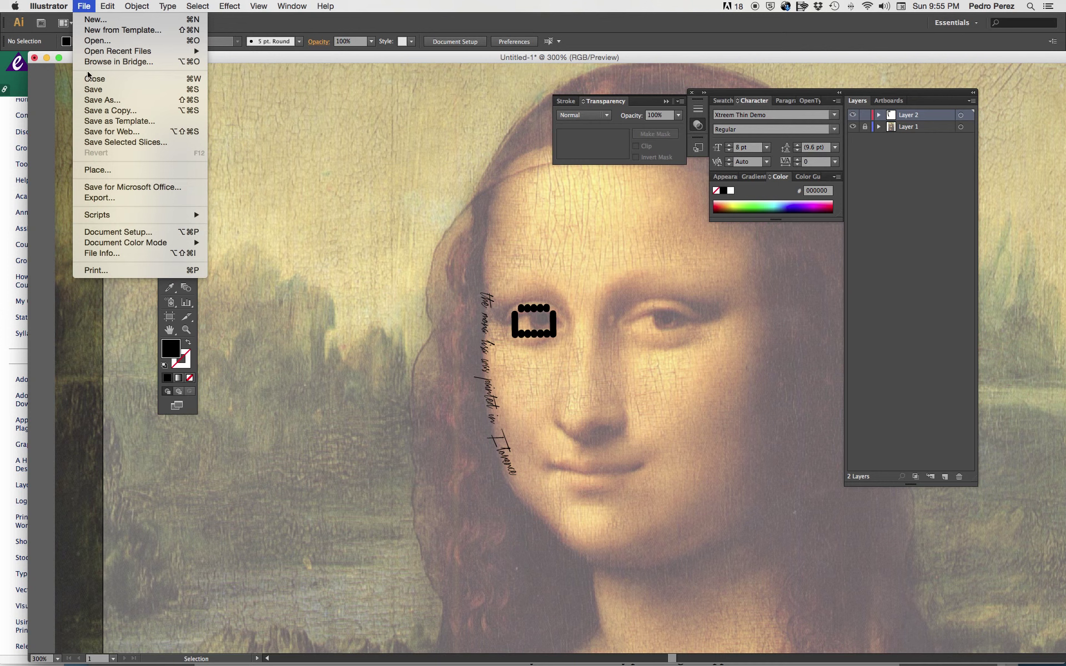
click(95, 198)
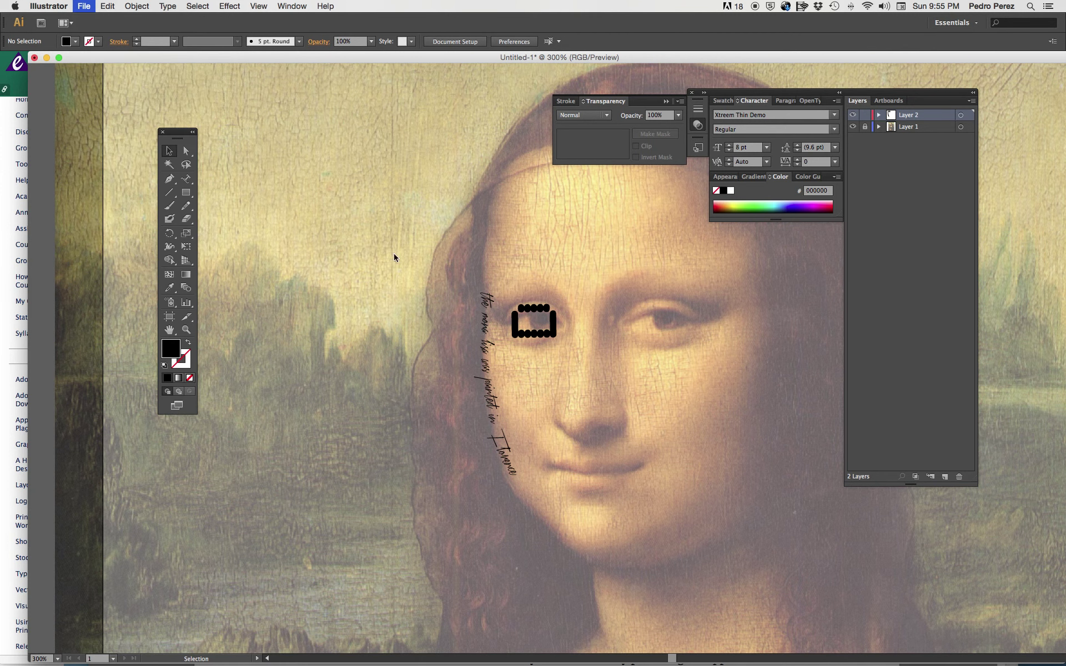
click(368, 239)
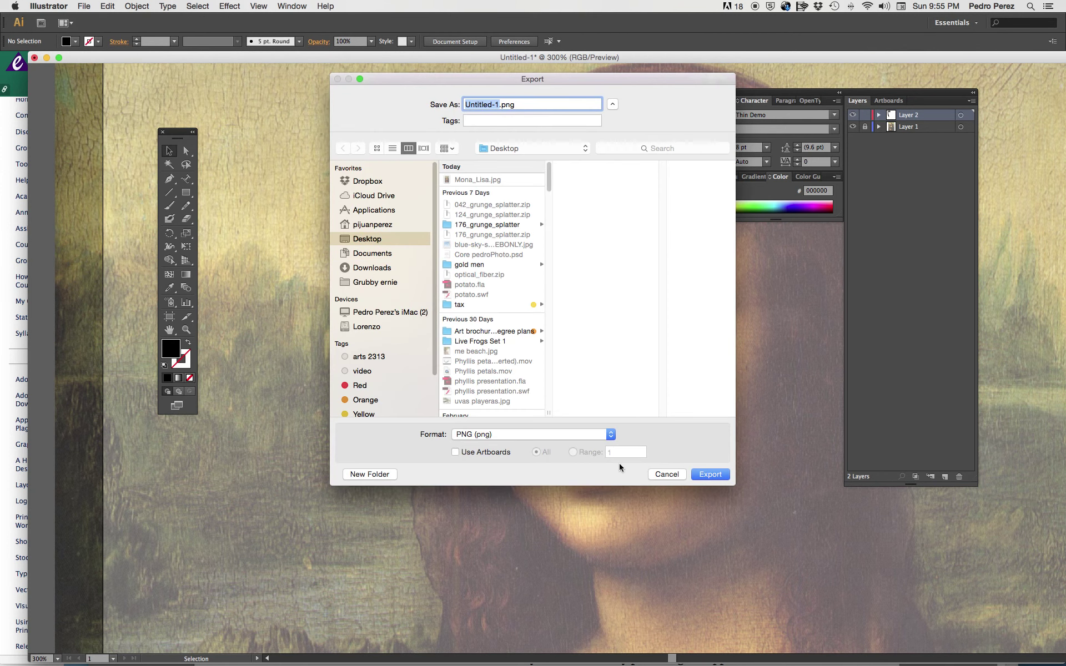
click(609, 436)
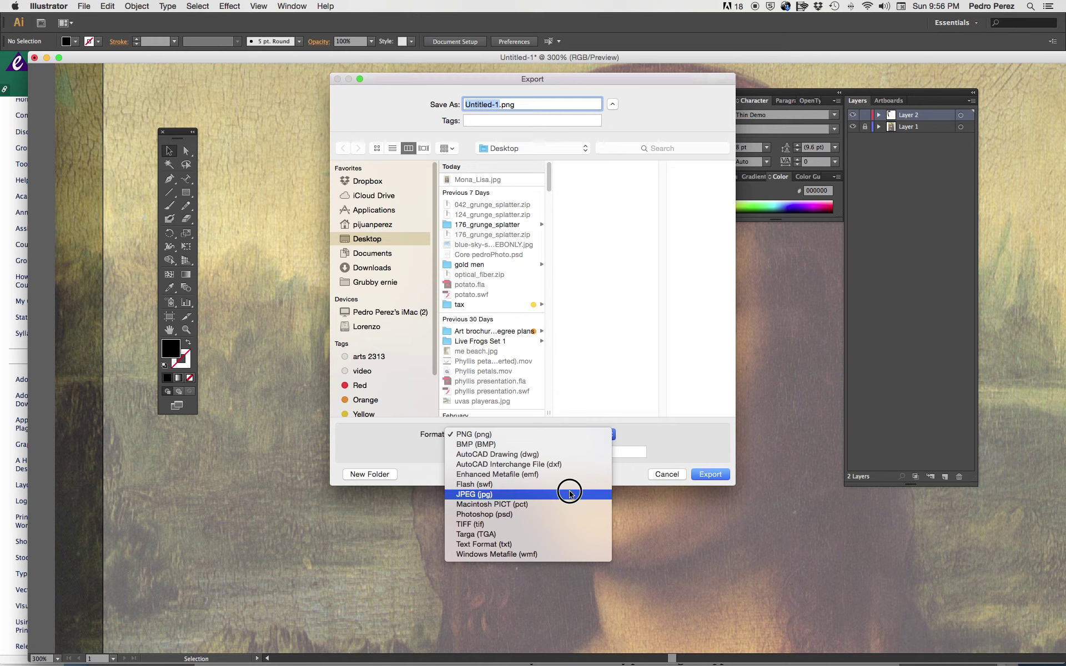
click(682, 473)
click(674, 474)
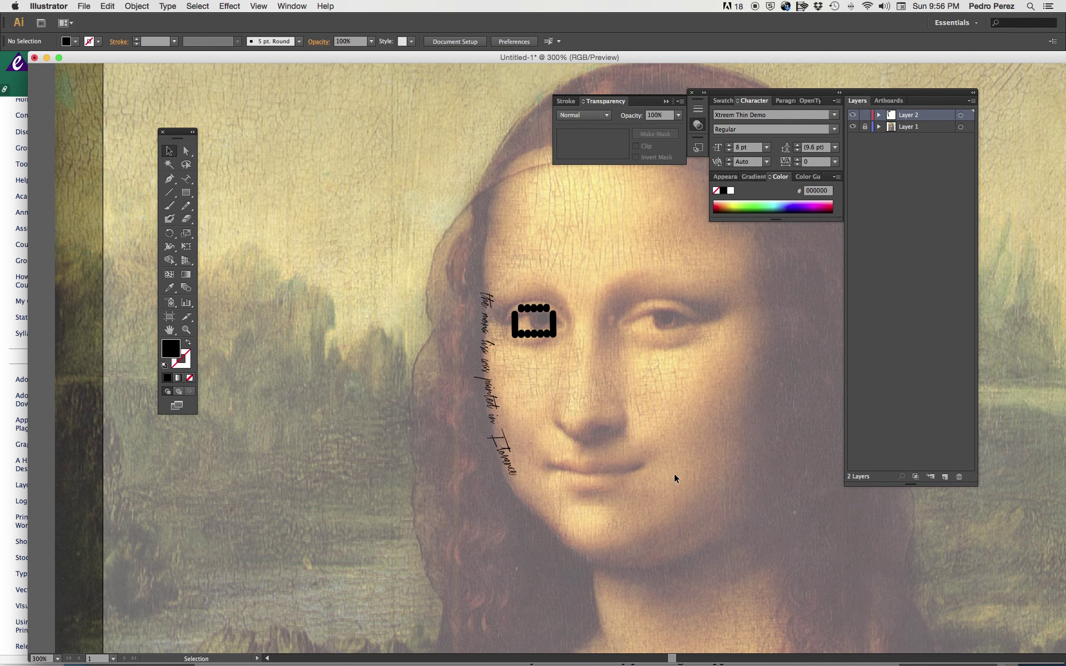
click(852, 127)
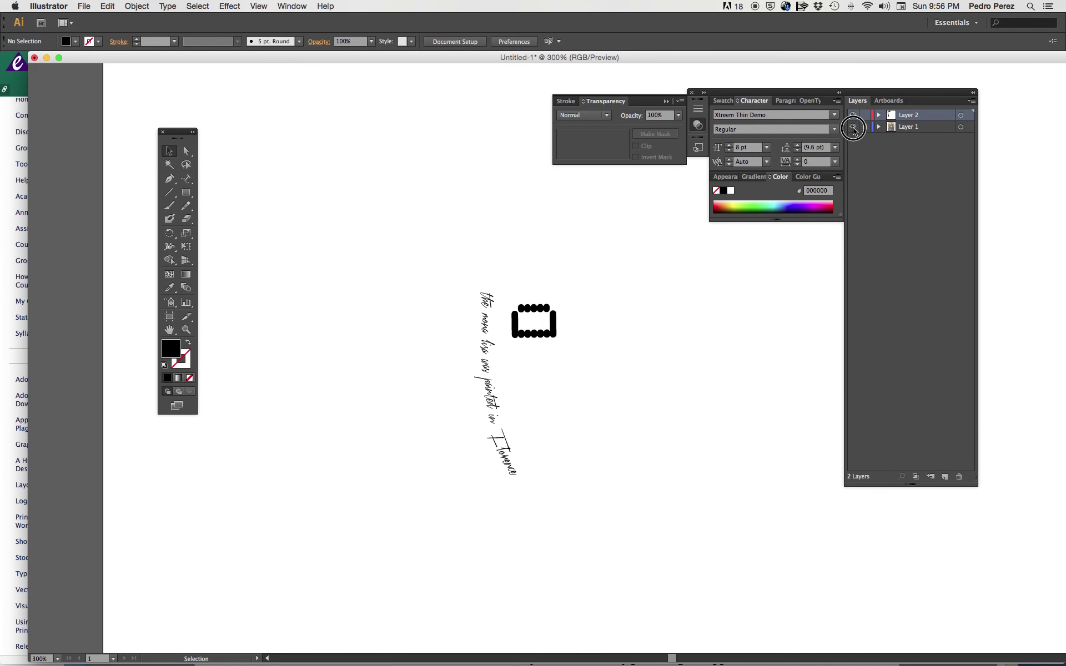
click(853, 127)
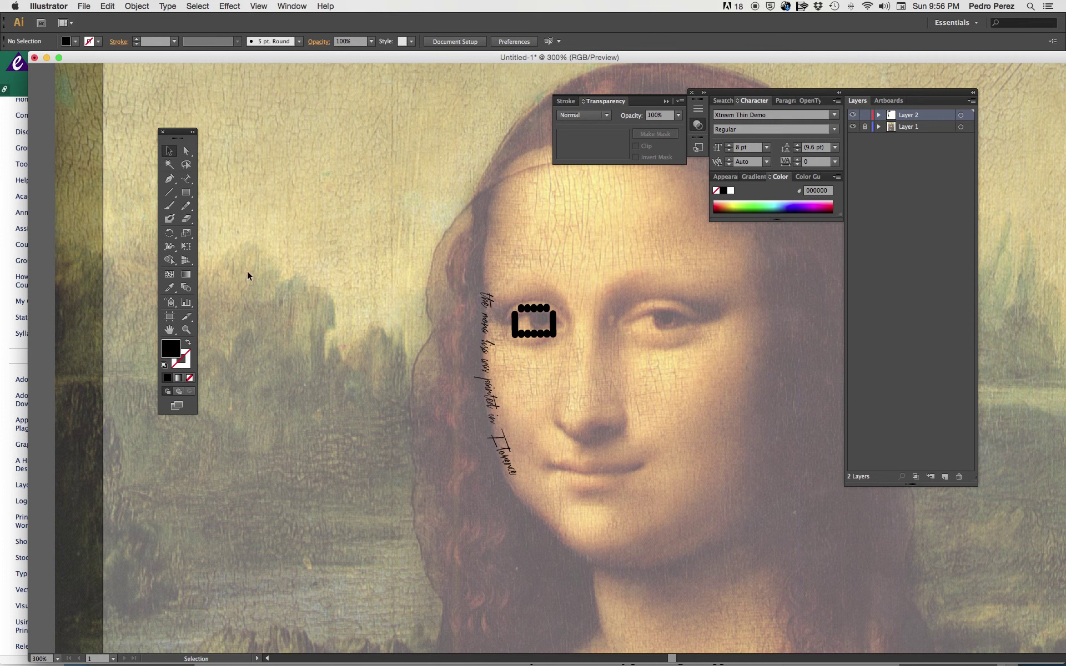
Add the letter "t" as point text in the background beside the head and set its font to TRASHED
click(189, 180)
drag(188, 180, 225, 179)
click(285, 168)
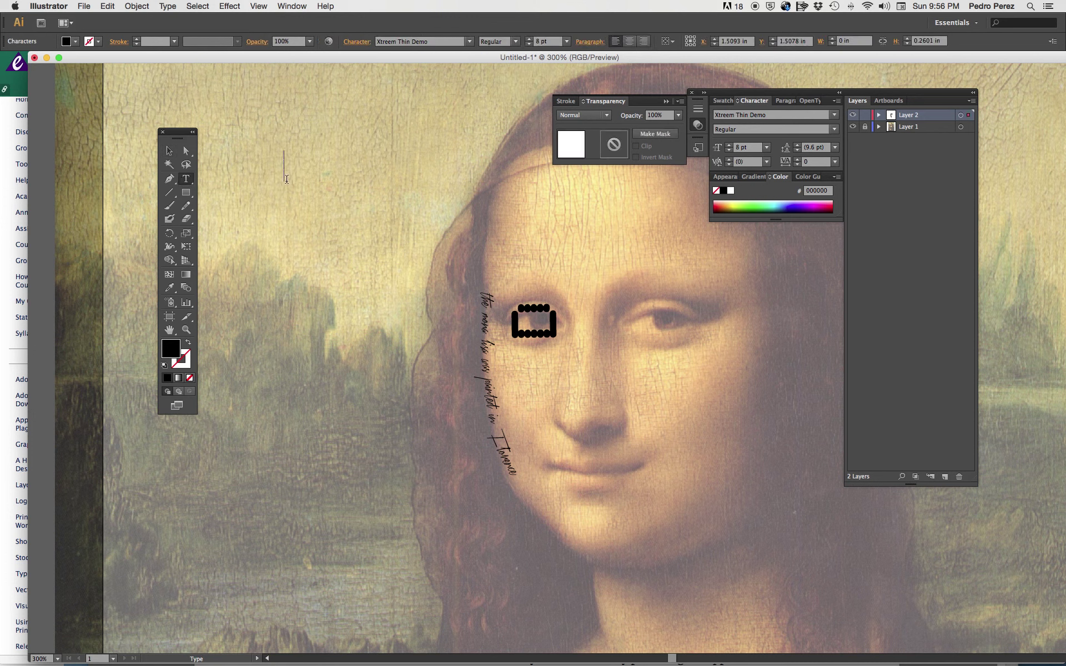
text(t)
click(298, 160)
drag(287, 163, 282, 164)
click(834, 117)
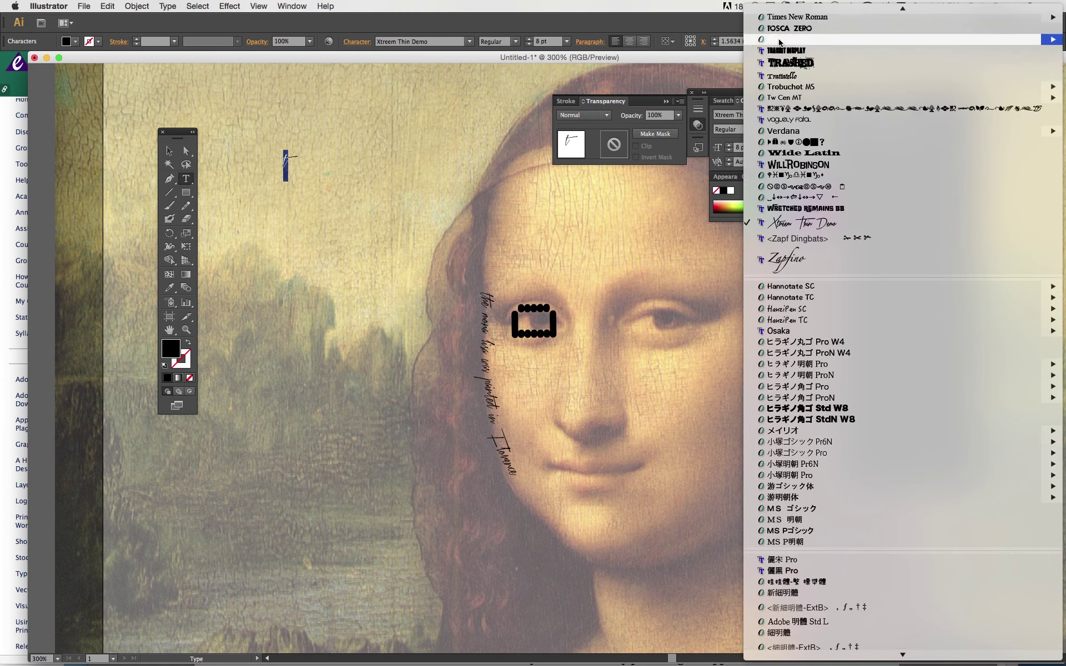
click(789, 127)
key(Escape)
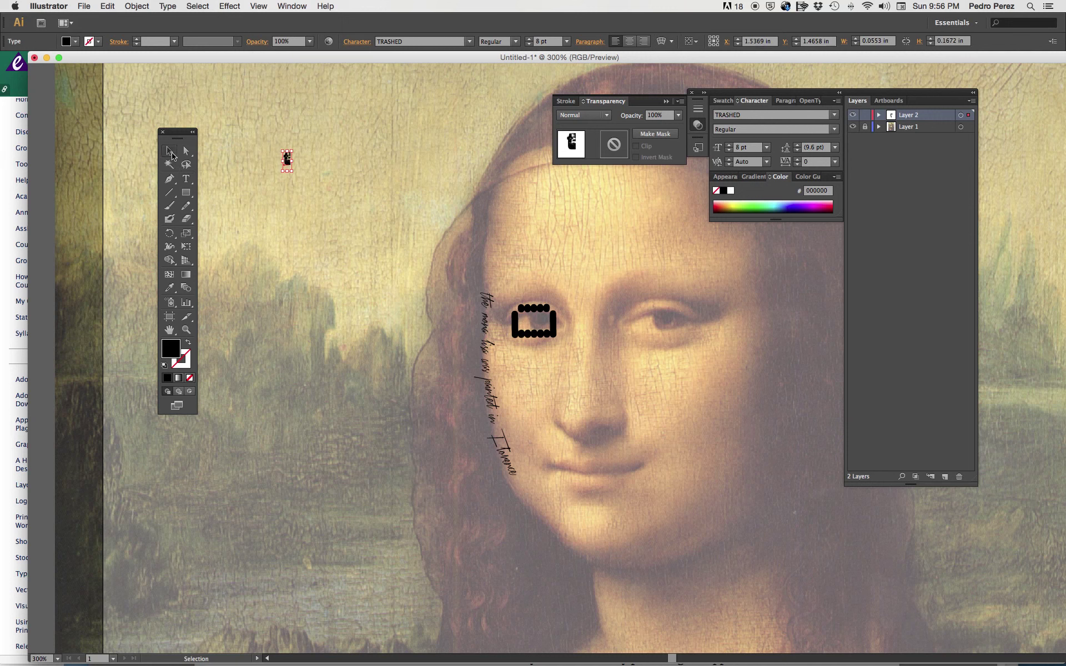
Scale the letter "t" up proportionally to about 54.5 pt and deselect it
click(293, 172)
drag(292, 172, 397, 288)
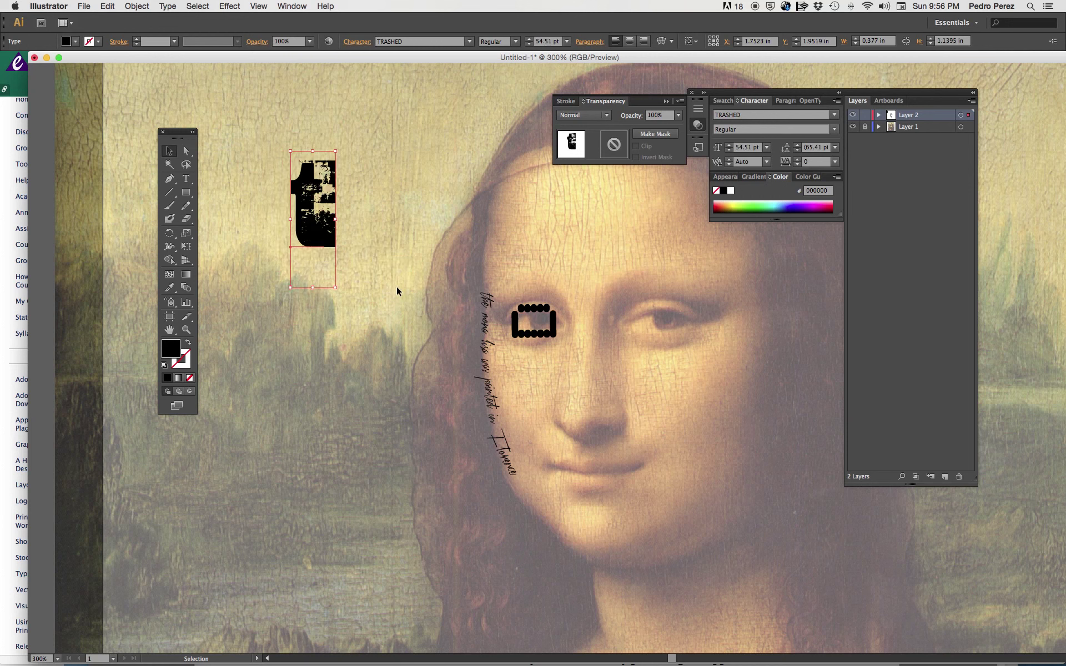
click(325, 121)
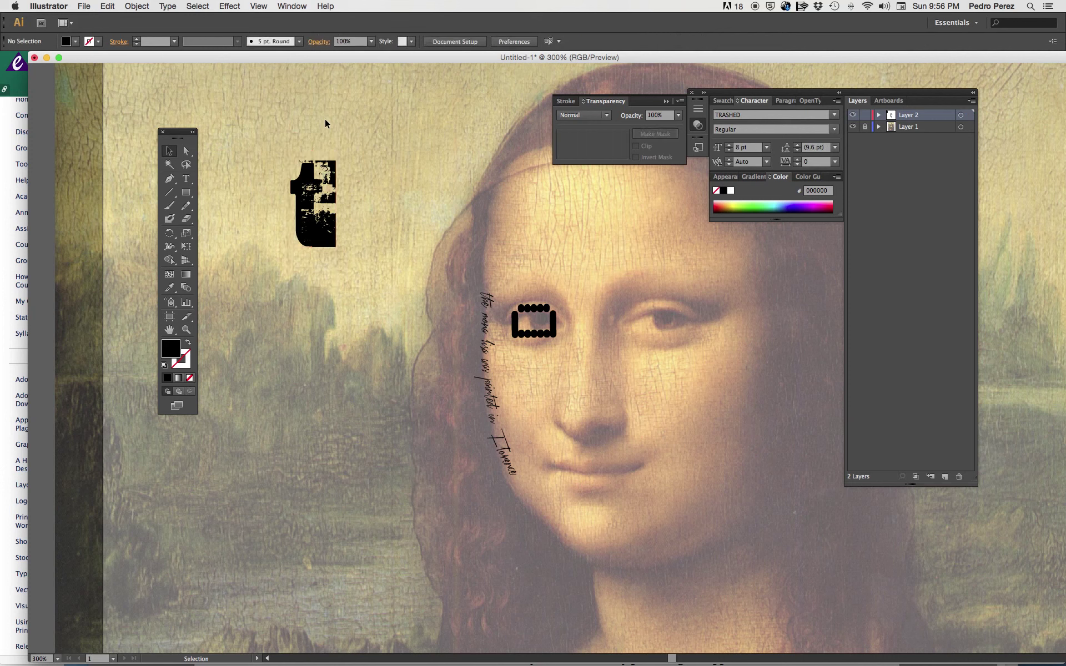
click(186, 194)
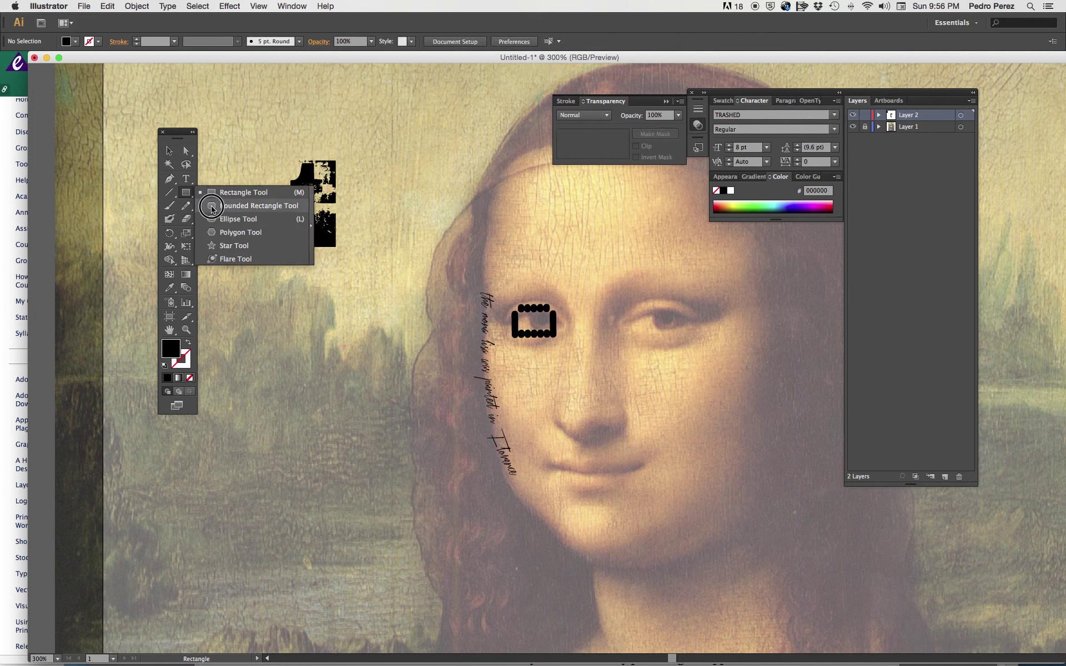
click(217, 221)
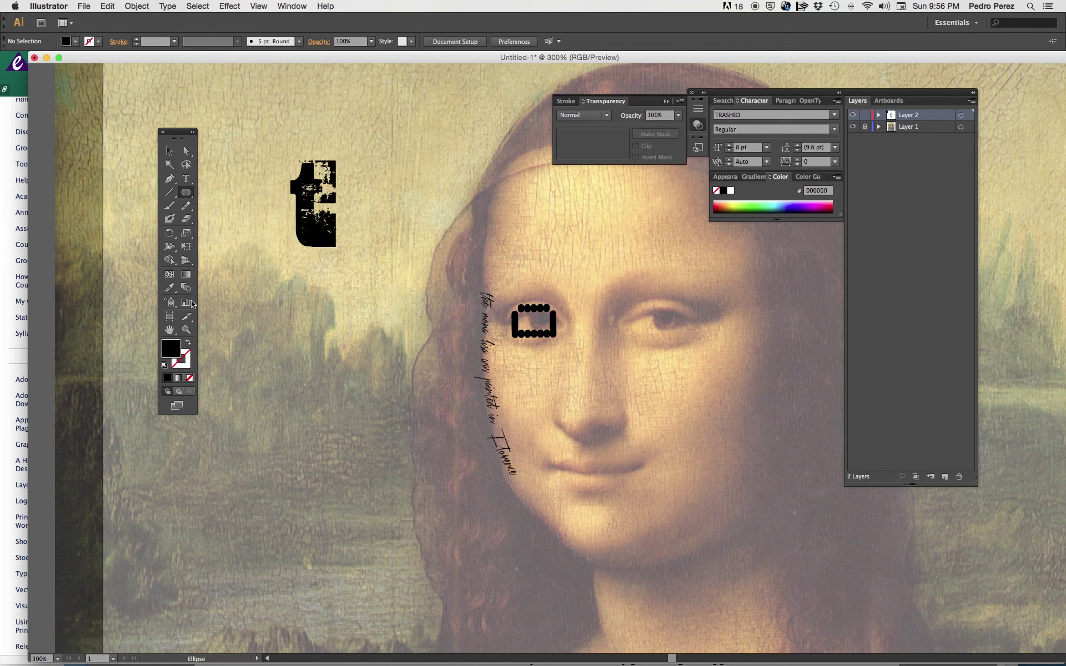
click(186, 356)
drag(282, 339, 383, 412)
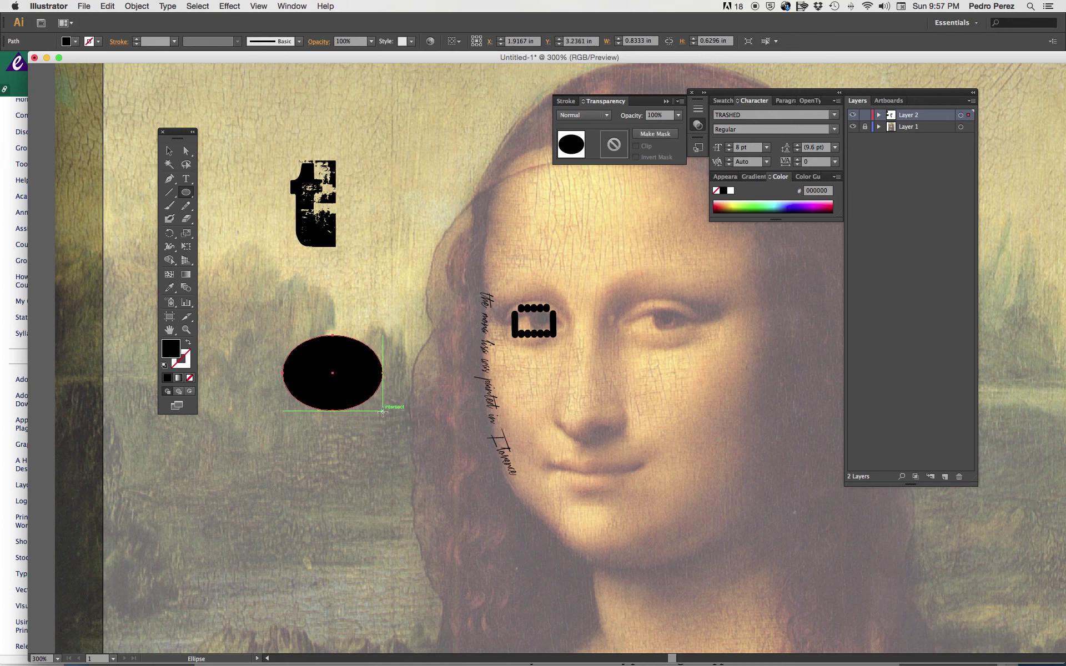
key(Delete)
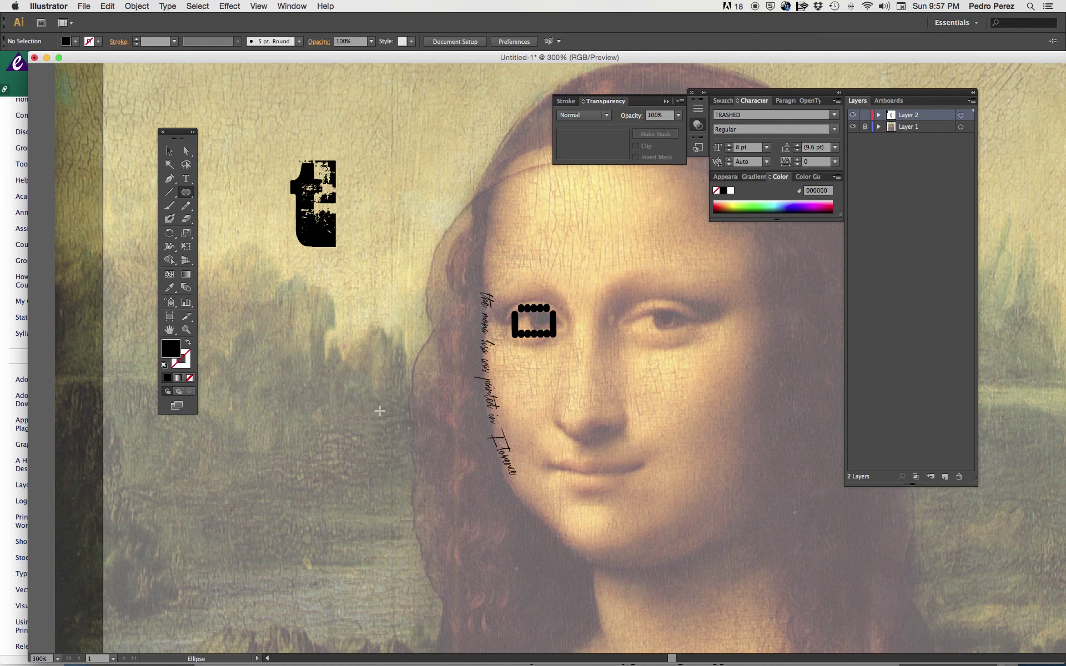
Draw an unfilled ellipse with a 1 pt black stroke below the letter "t", about 1.99 in wide and 1.15 in tall
click(170, 381)
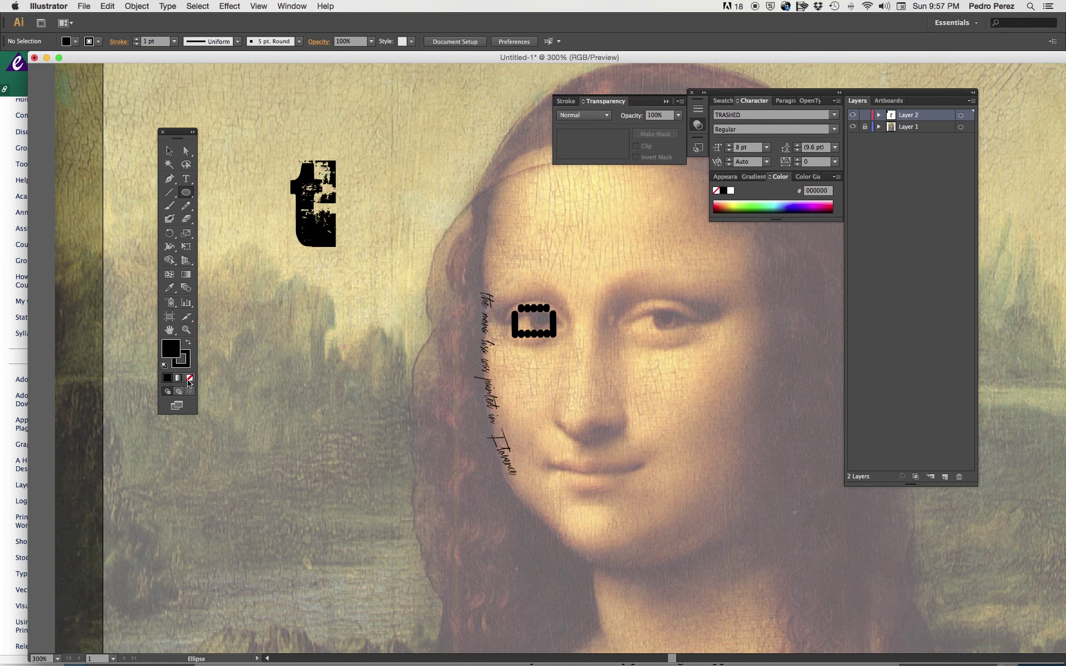
click(190, 379)
mouse_move(252, 335)
mouse_down()
mouse_move(340, 421)
mouse_move(493, 477)
mouse_up()
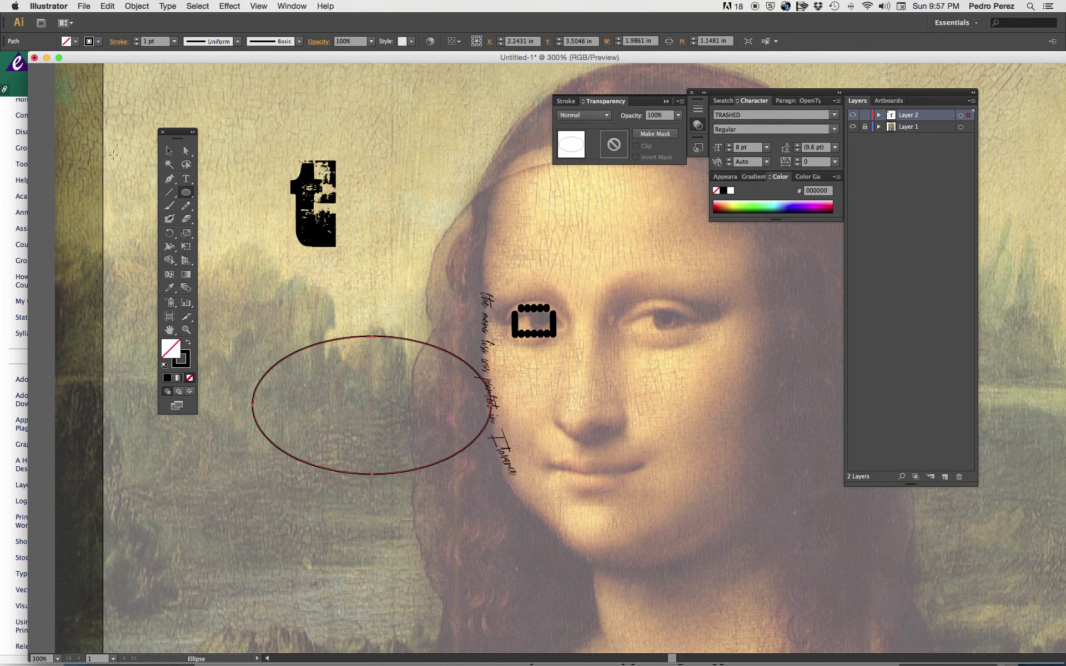
Add the text "tyl.ing words all over" along the ellipse's outline with the Type on a Path tool
click(186, 178)
drag(186, 178, 229, 205)
click(255, 388)
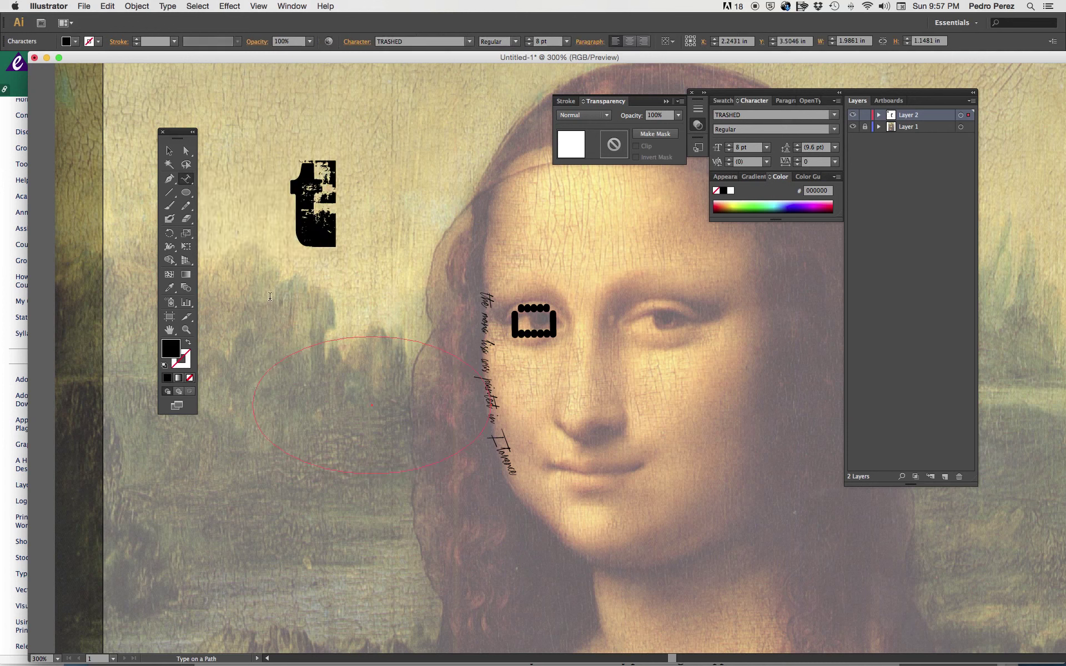
text(tyl.ing words all over)
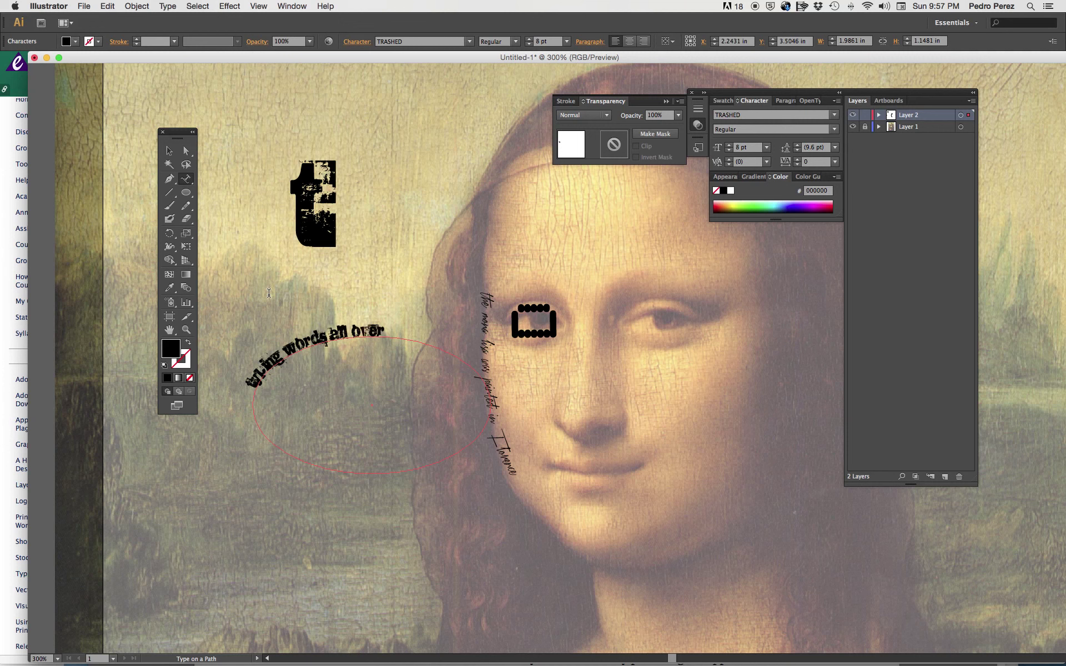